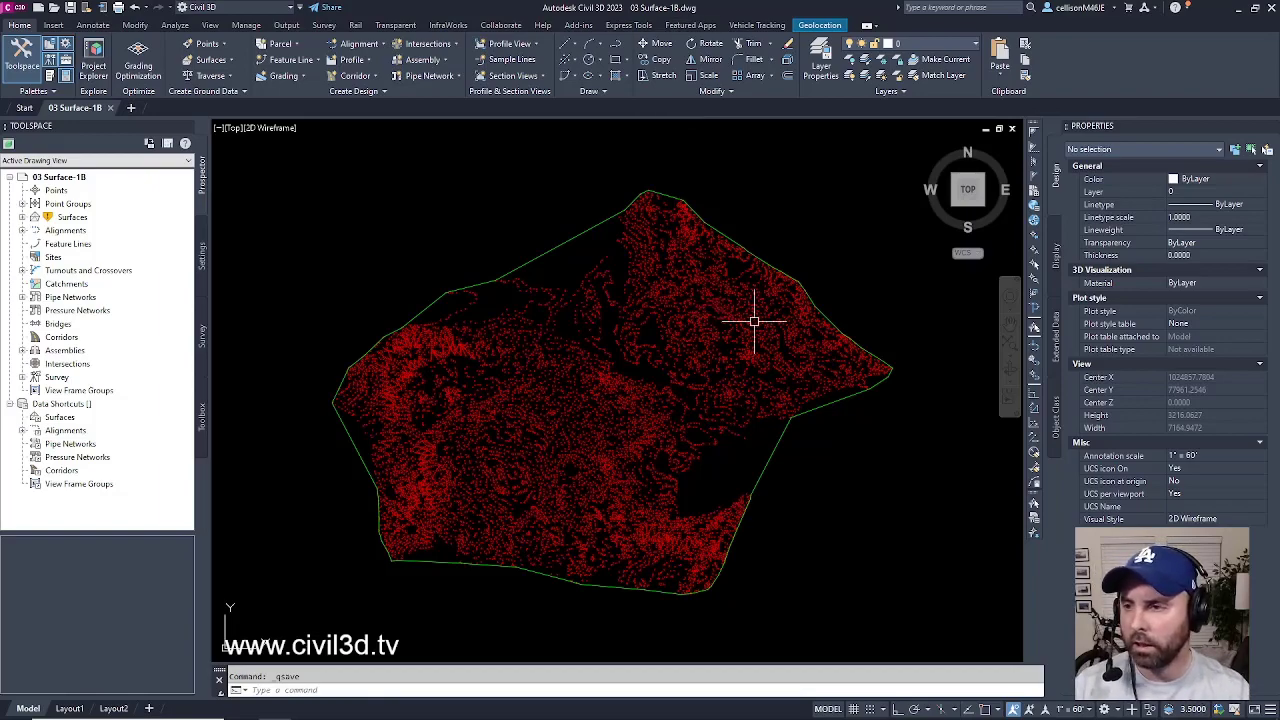
scroll(754, 322, "up", 15)
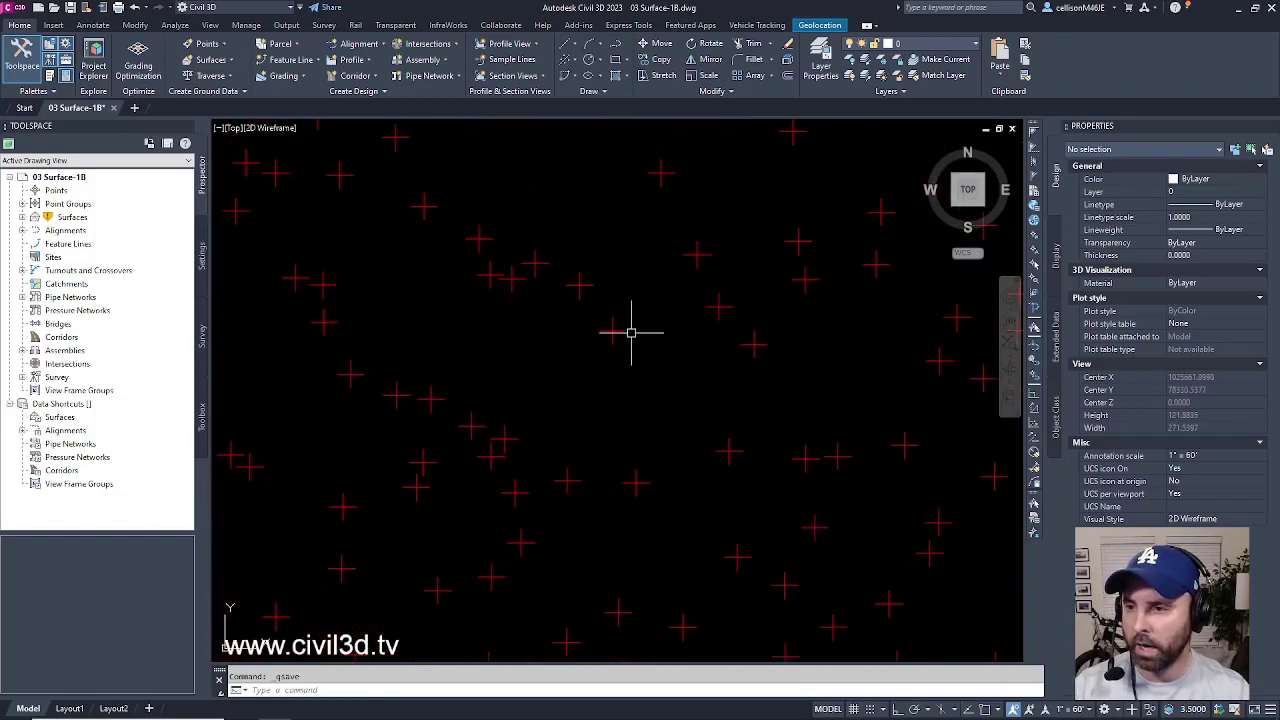
scroll(631, 333, "down", 6)
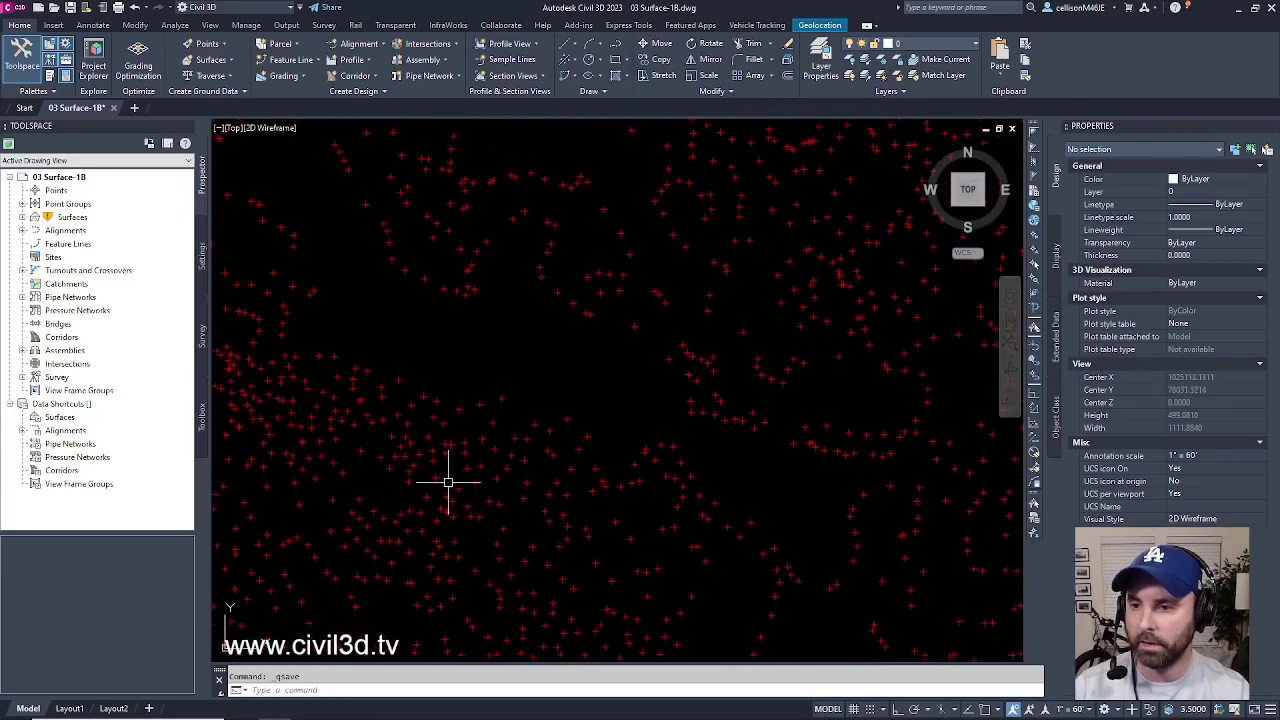
scroll(657, 403, "up", 6)
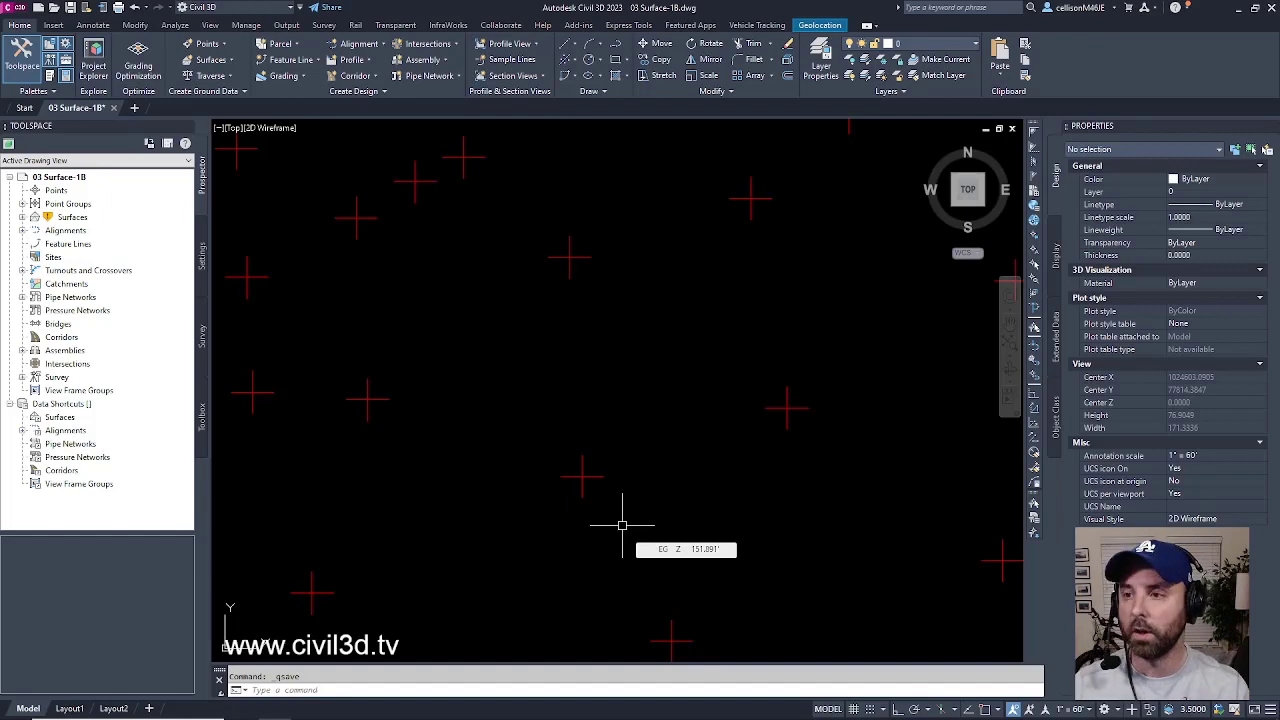
scroll(622, 525, "down", 8)
scroll(635, 345, "up", 2)
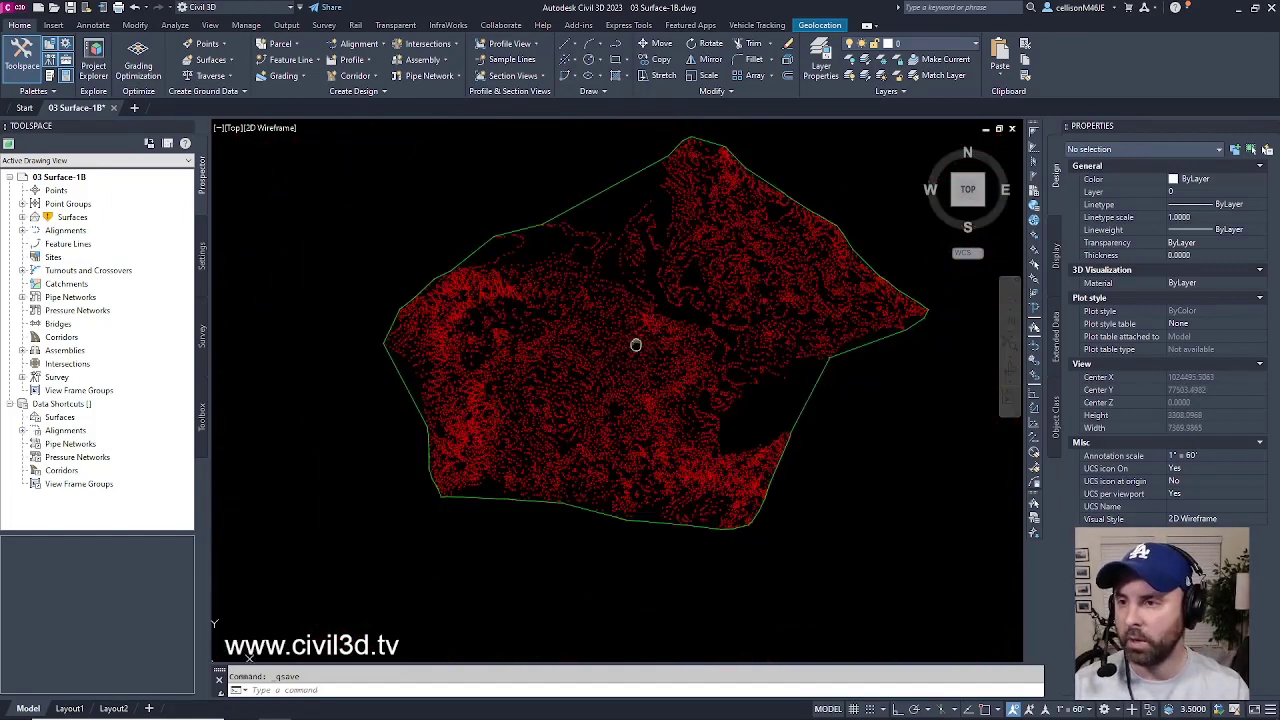
scroll(620, 355, "up", 5)
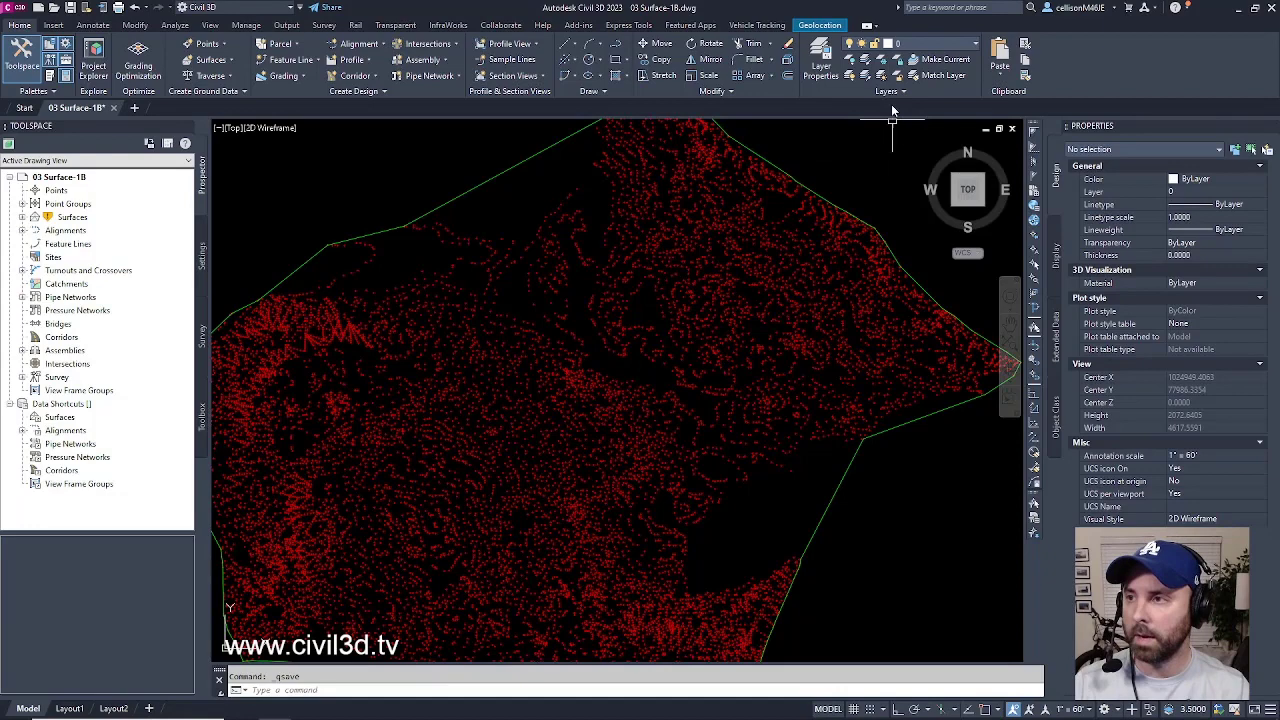
Thaw the _EG-BREAKLINES layer from the Layers panel dropdown.
left_click(975, 45)
scroll(958, 141, "up", 2)
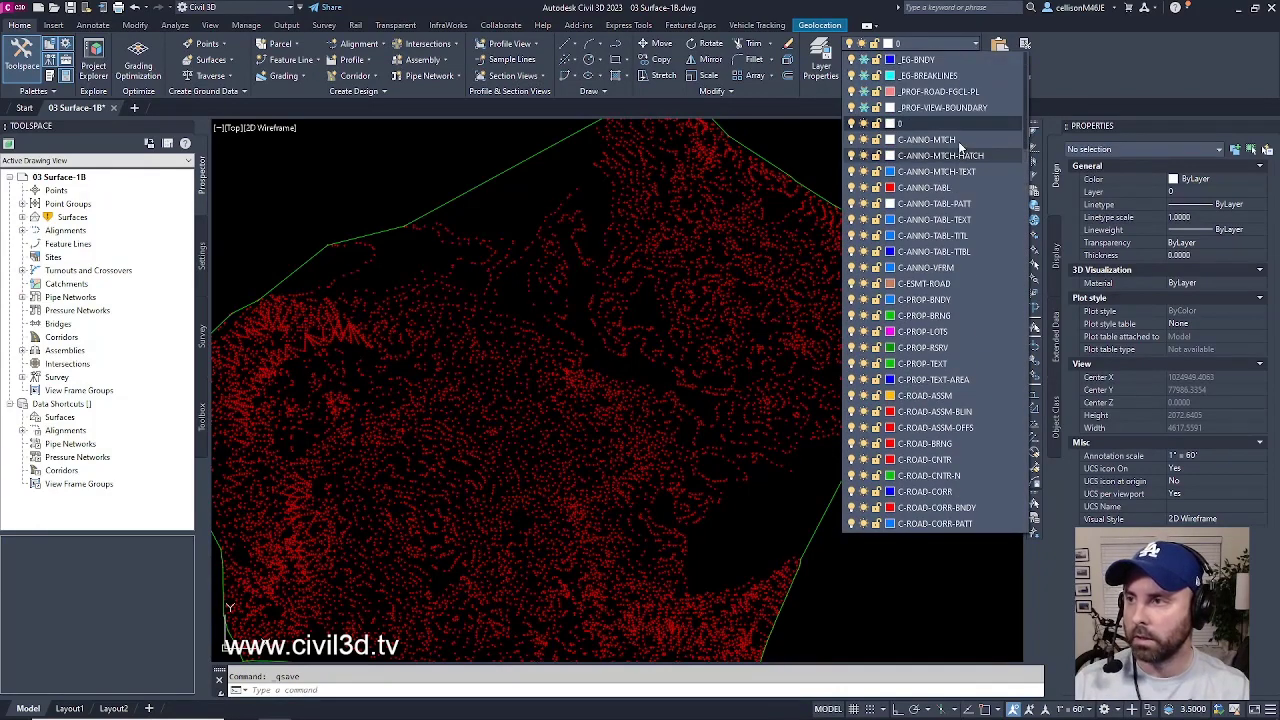
left_click(864, 77)
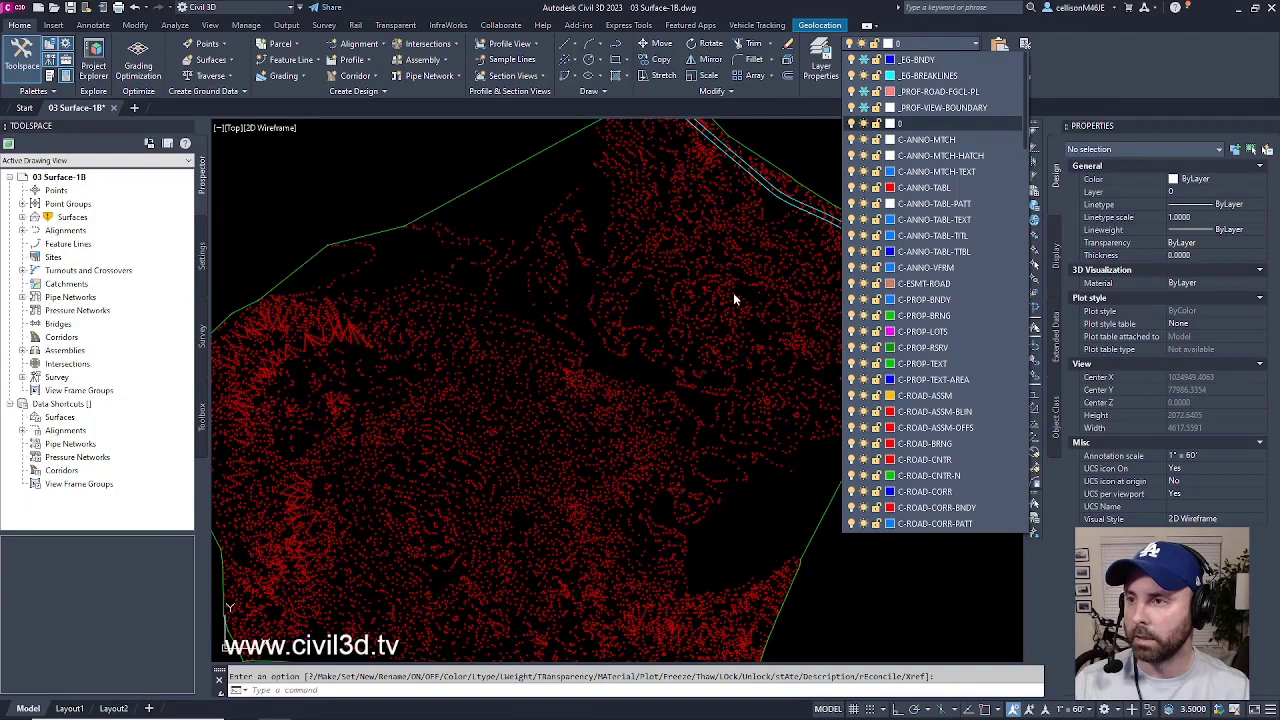
Zoom in along the northeast road edge and select one of the breakline polylines.
scroll(757, 337, "up", 4)
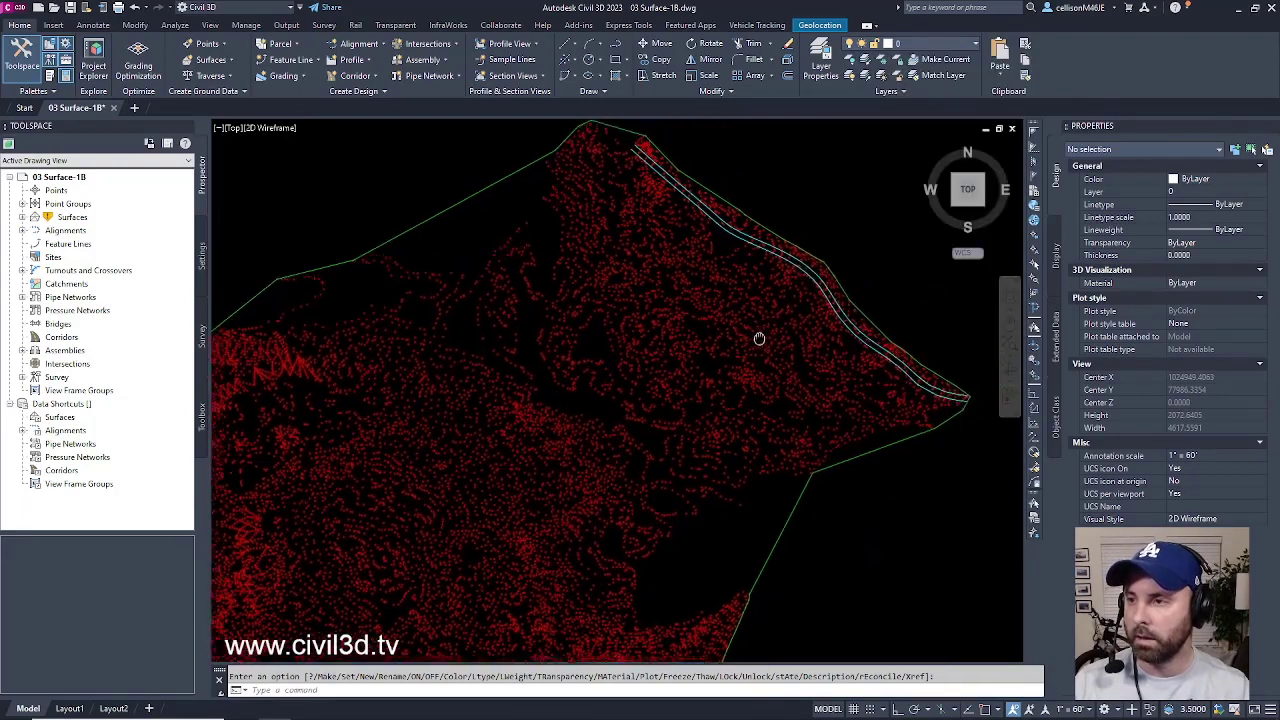
scroll(671, 437, "up", 2)
scroll(680, 409, "up", 2)
scroll(663, 366, "down", 2)
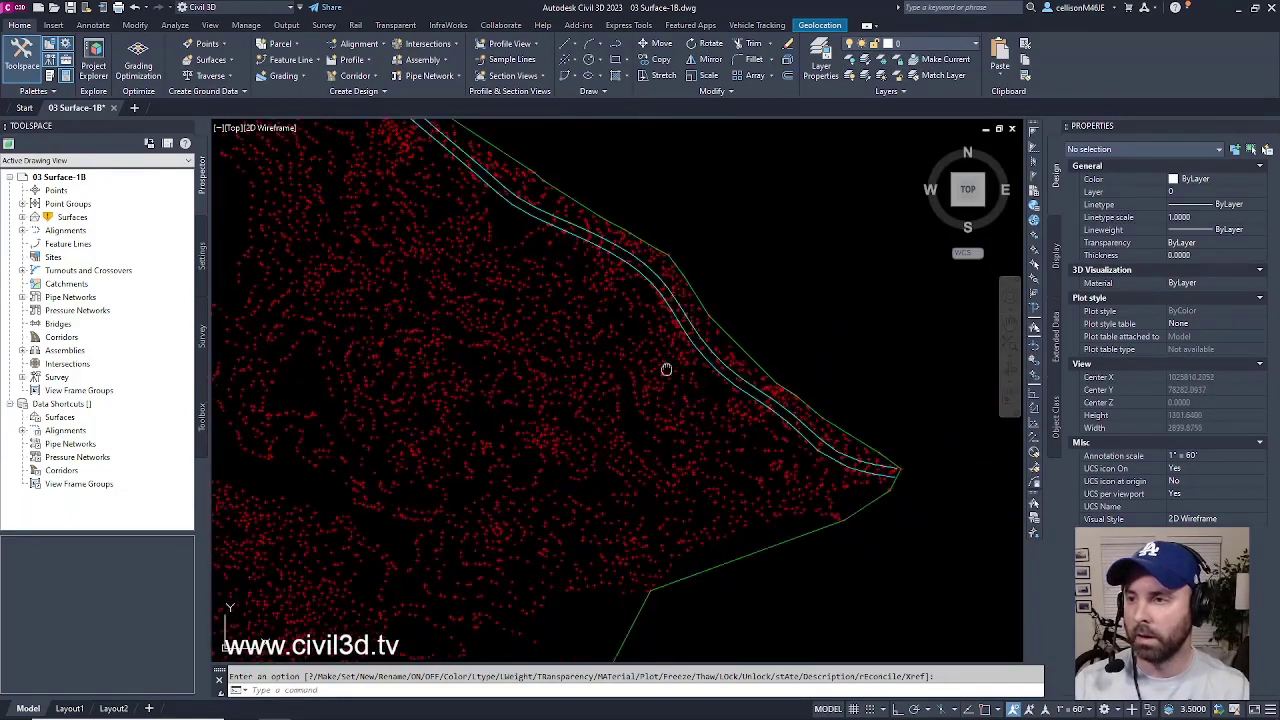
middle_click_drag(663, 366, 676, 480)
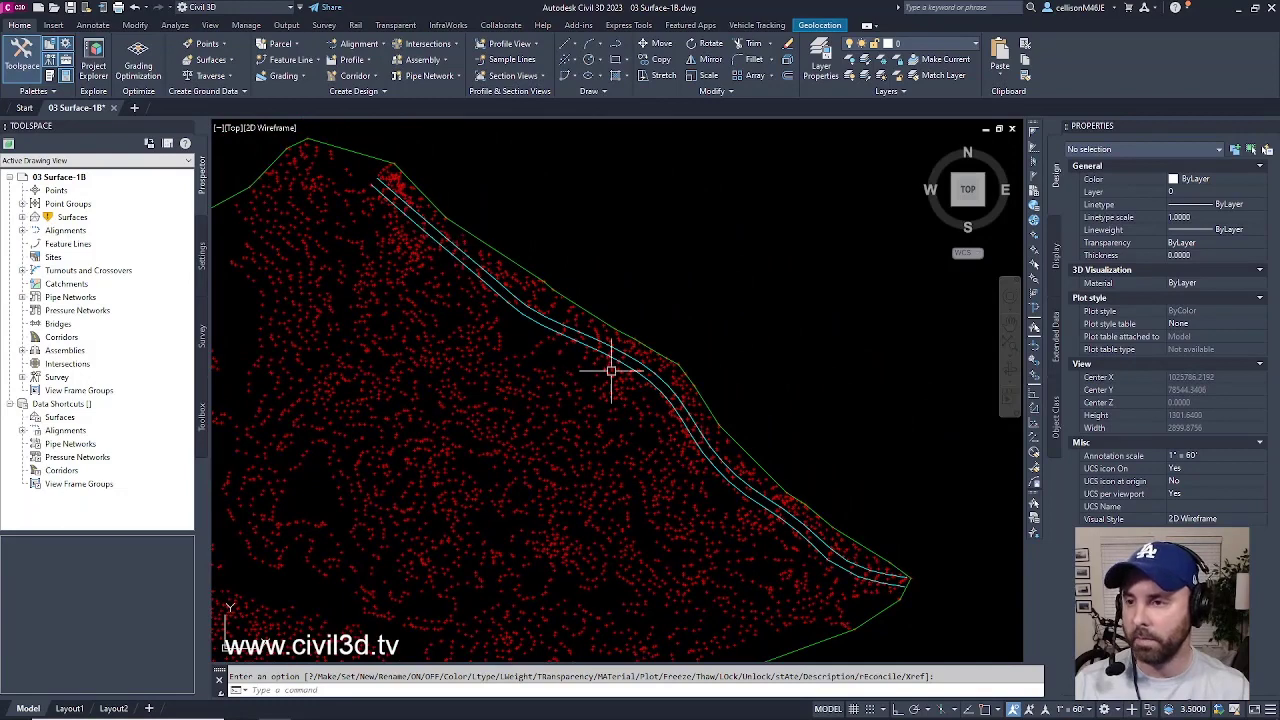
scroll(554, 337, "up", 3)
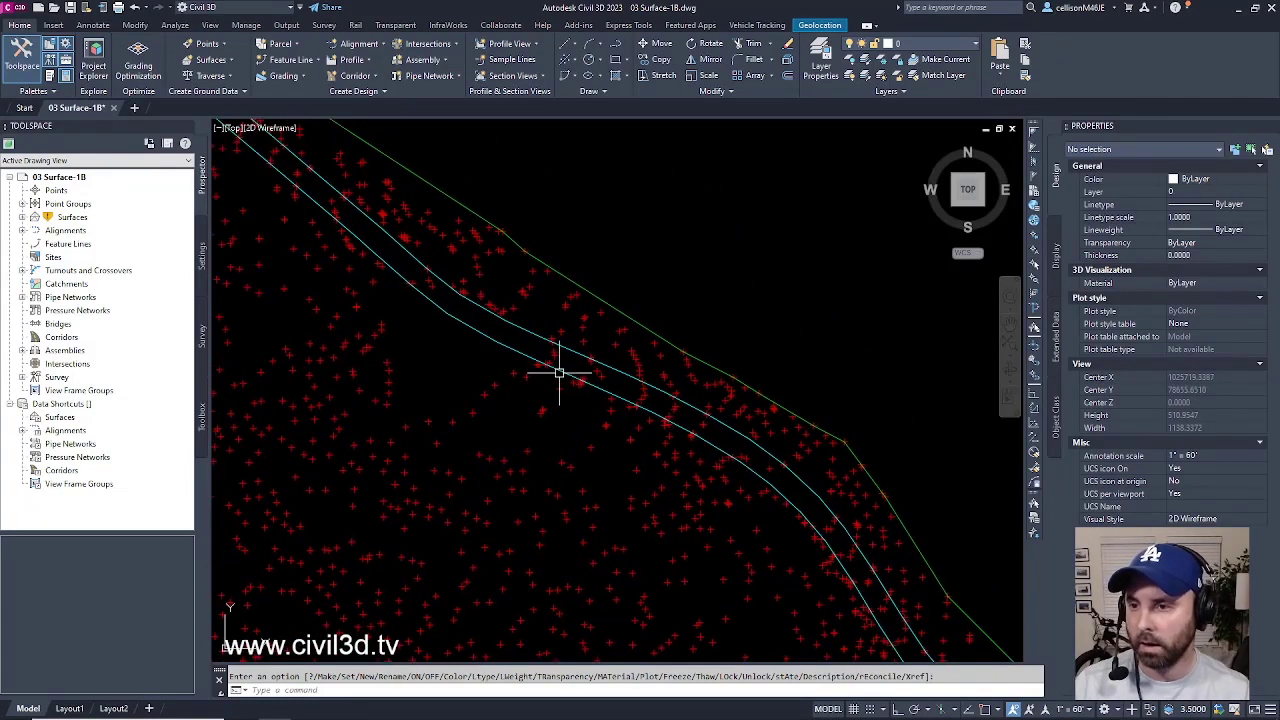
left_click(559, 373)
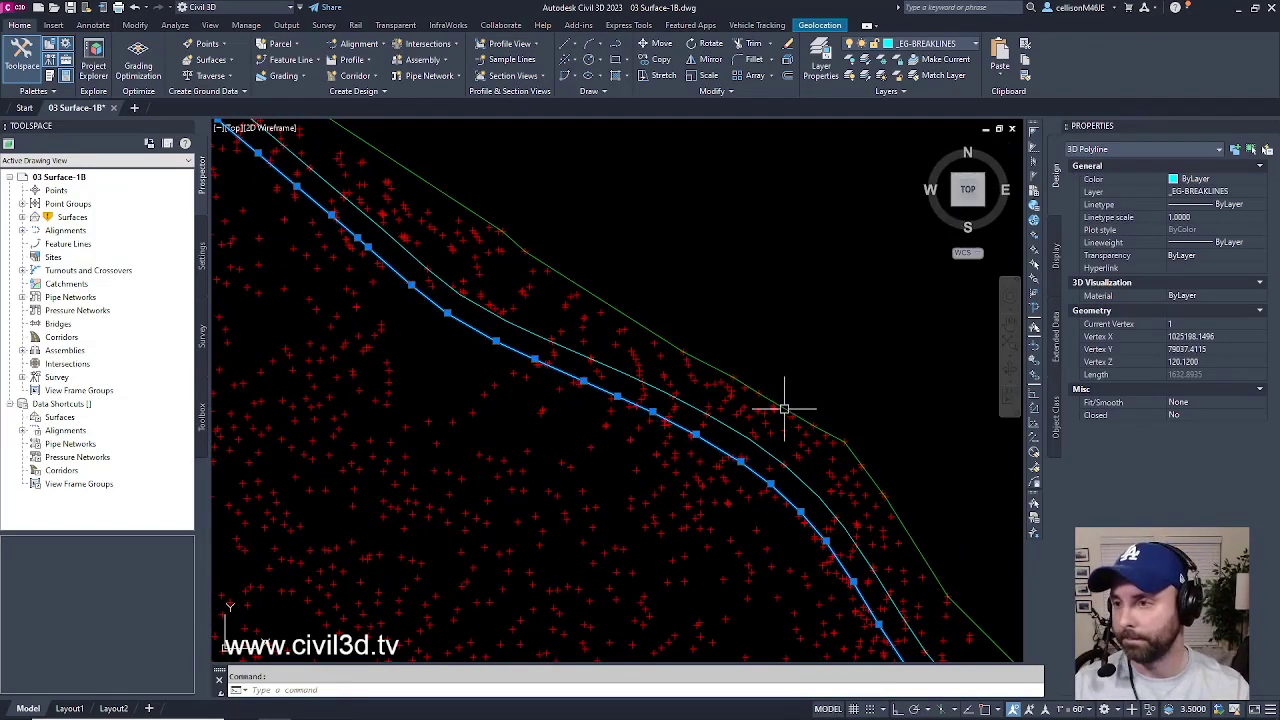
Select the cyan 3D polyline to inspect it, then deselect it.
middle_click_drag(780, 409, 692, 366)
key("Escape")
left_click(677, 407)
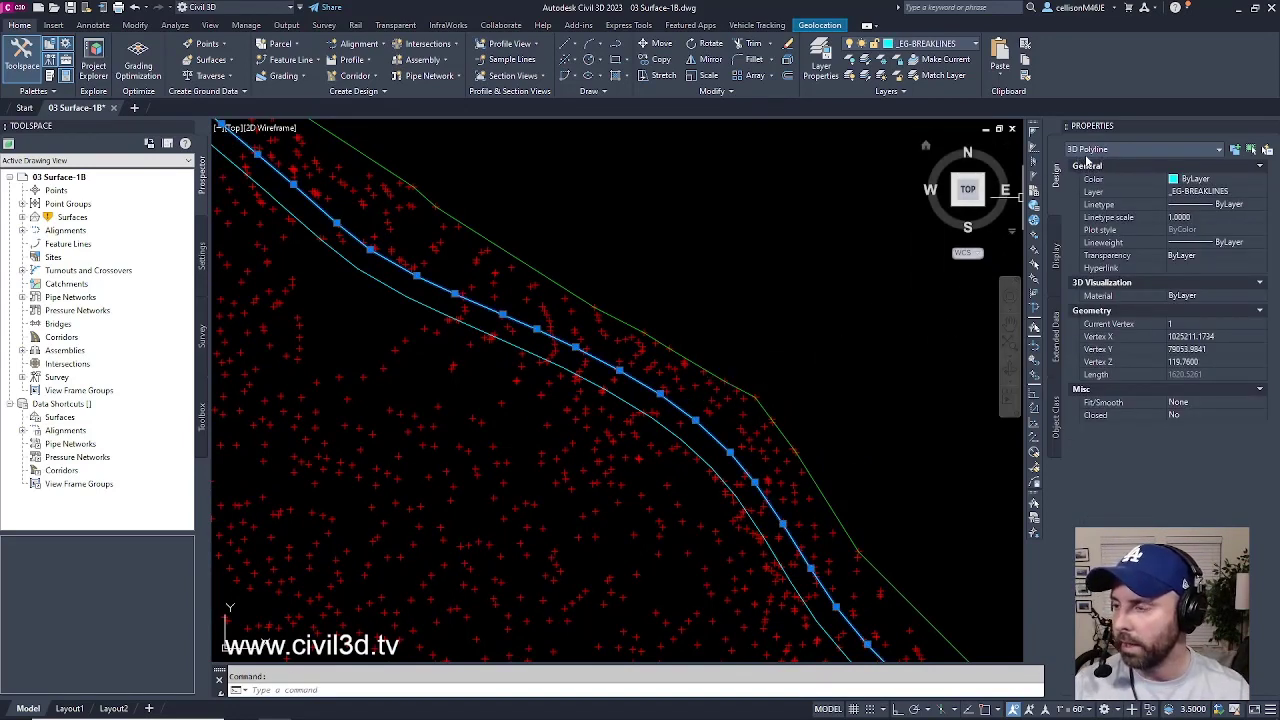
scroll(676, 336, "down", 6)
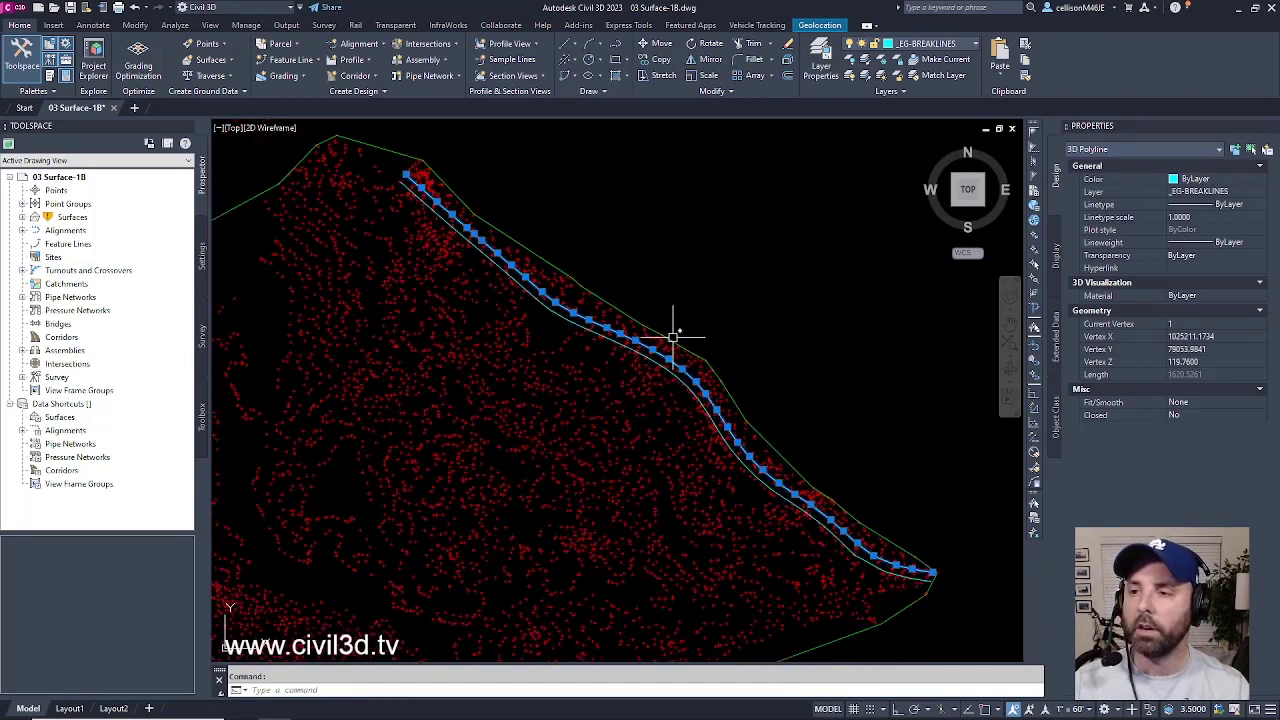
scroll(675, 335, "up", 4)
key("Escape")
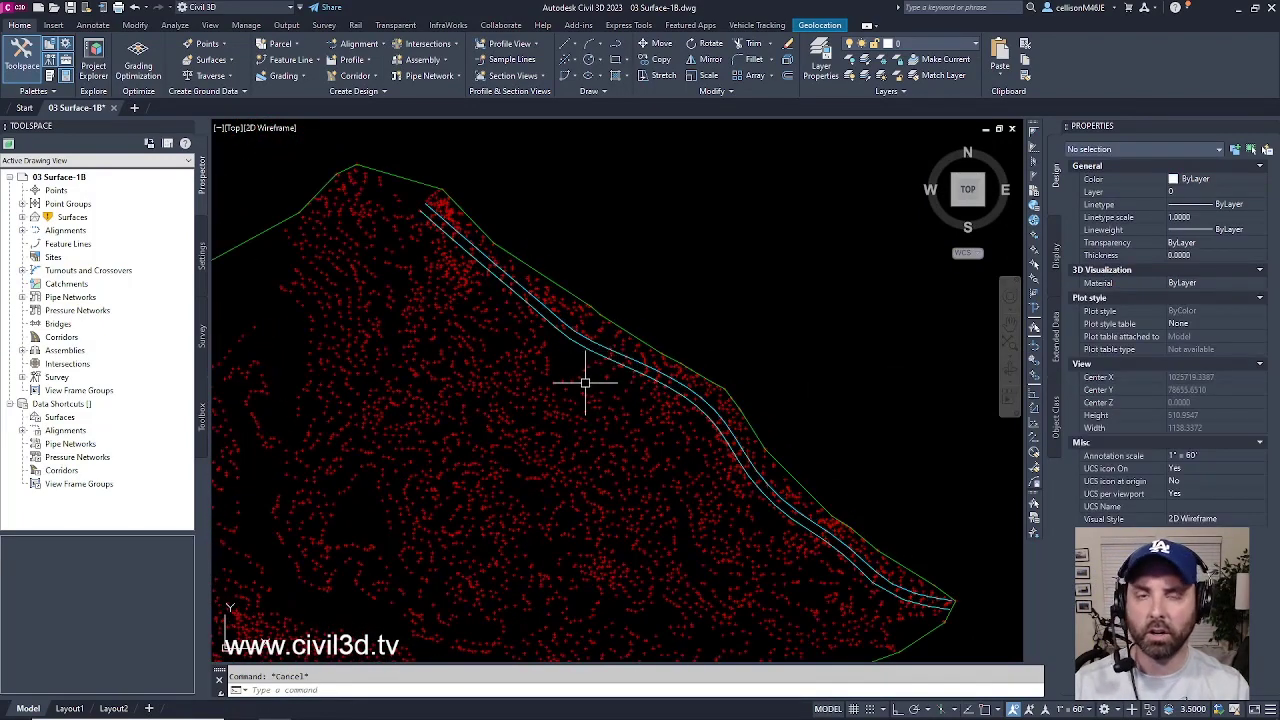
Select the EG surface and open its Style list in the Properties palette.
left_click(646, 449)
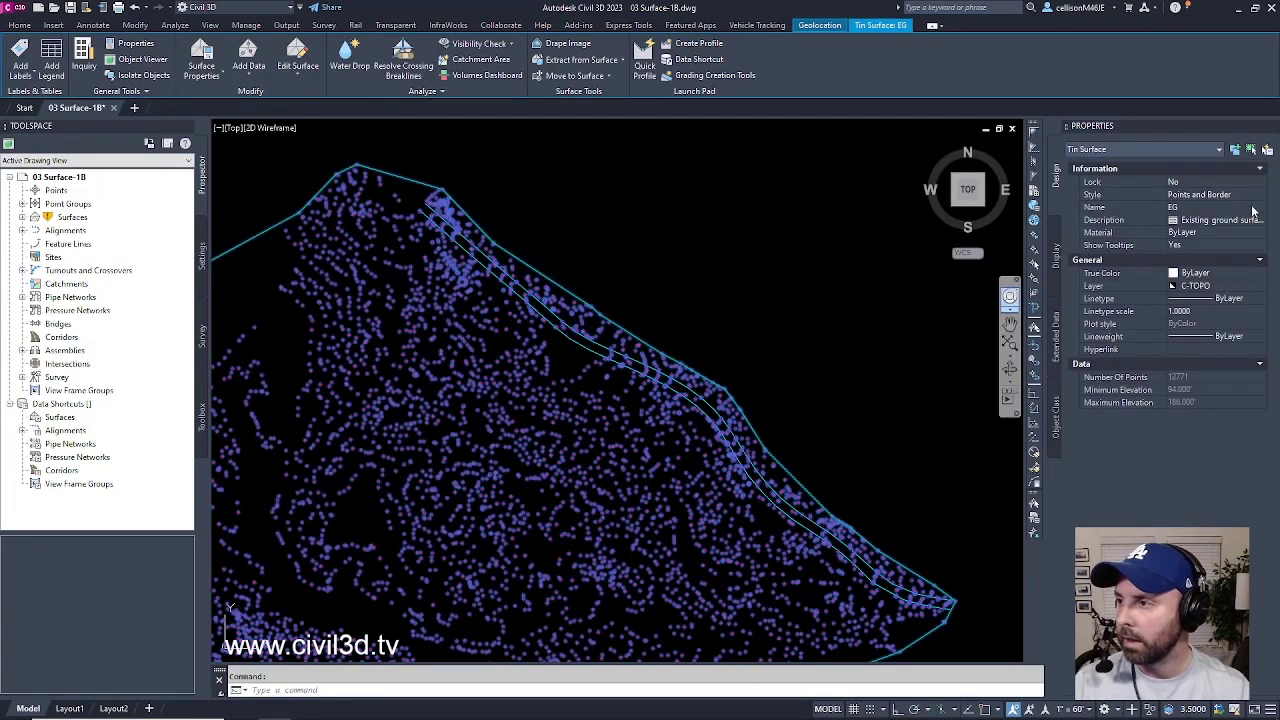
left_click(1222, 195)
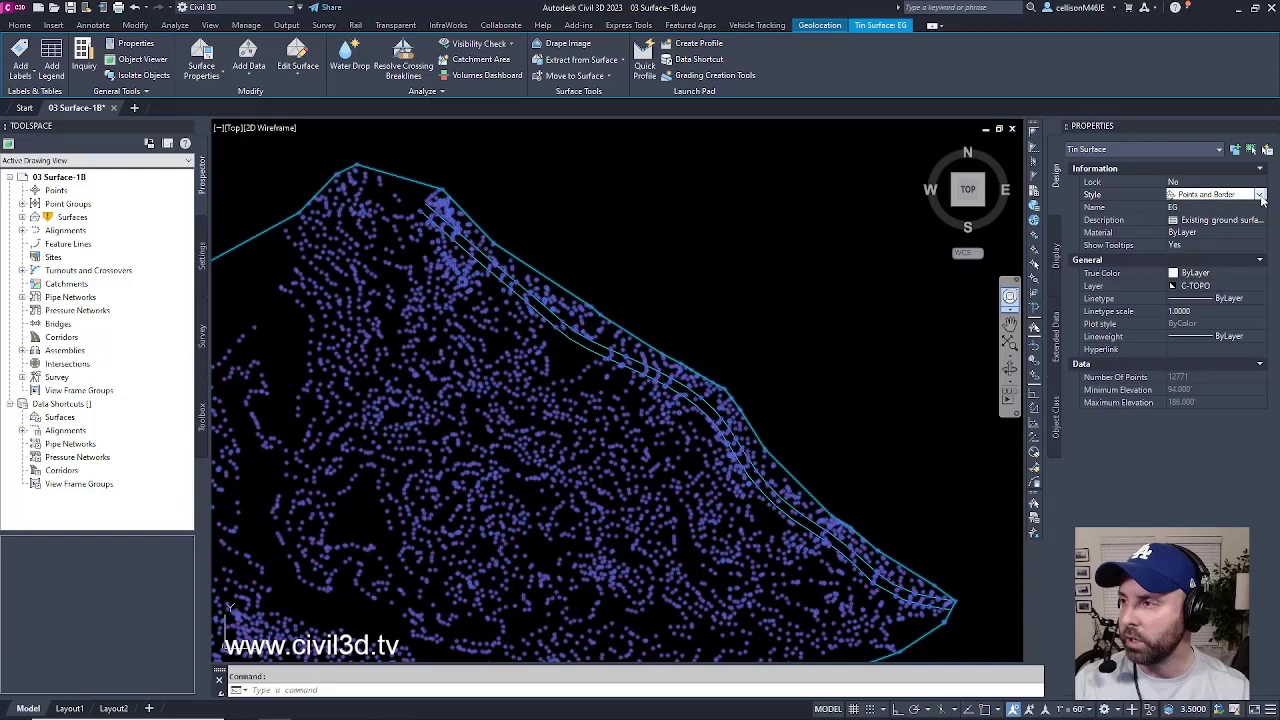
left_click(1260, 195)
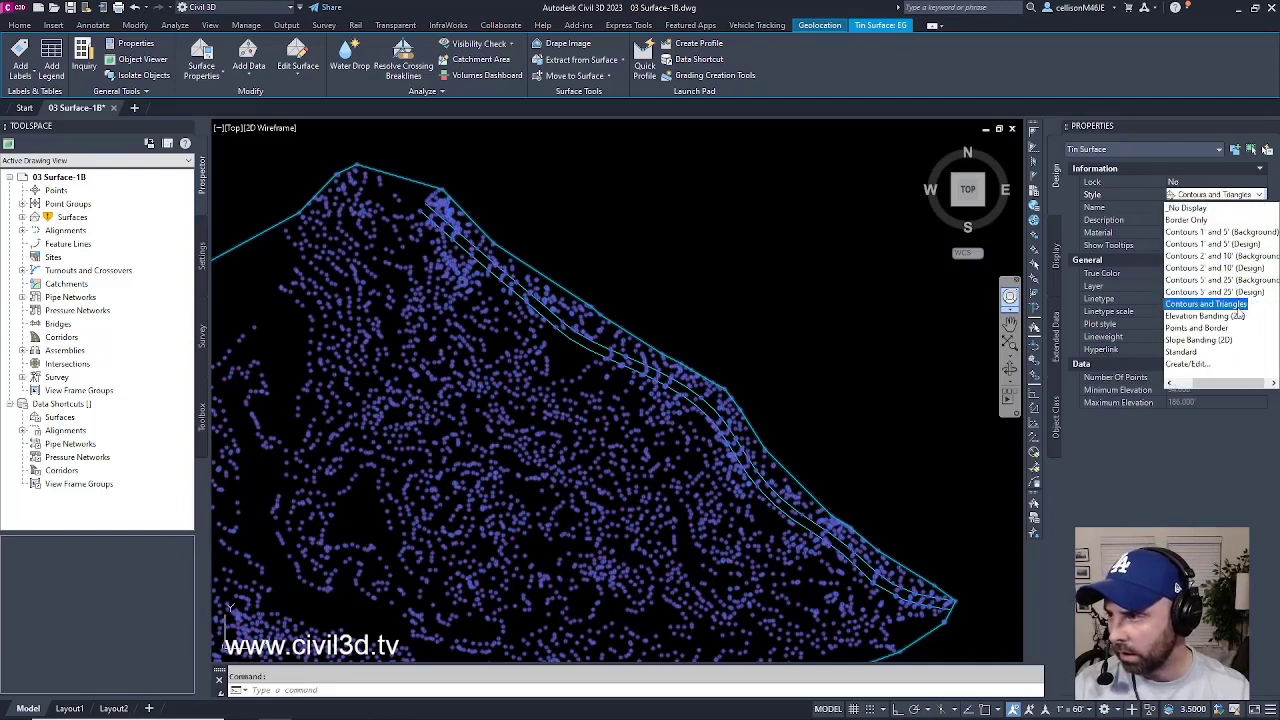
left_click(1237, 306)
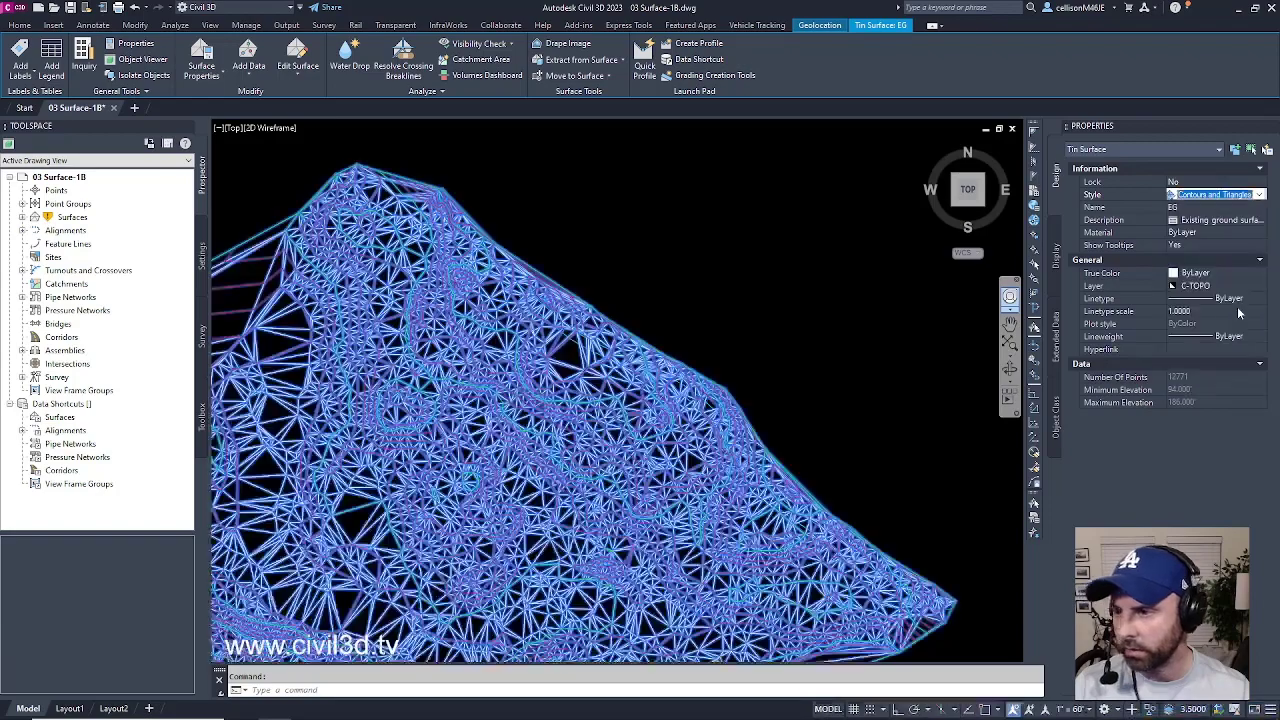
key("Escape")
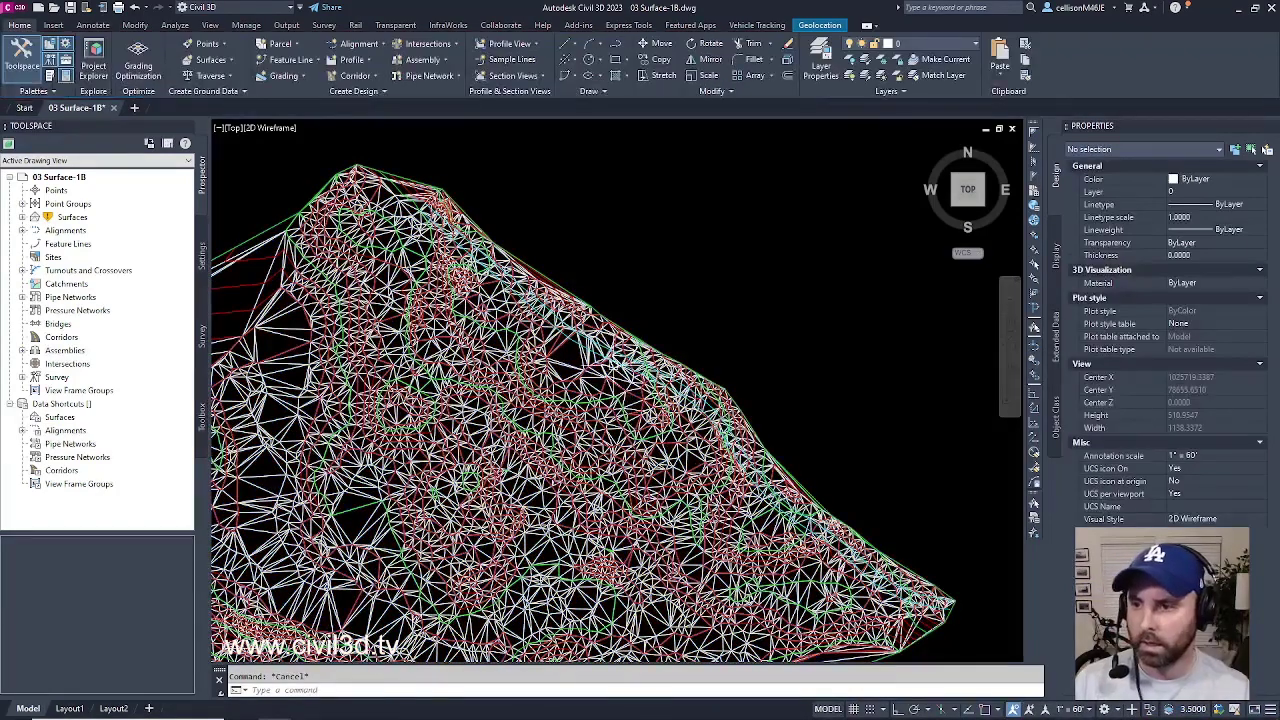
scroll(563, 372, "up", 4)
scroll(563, 372, "up", 4)
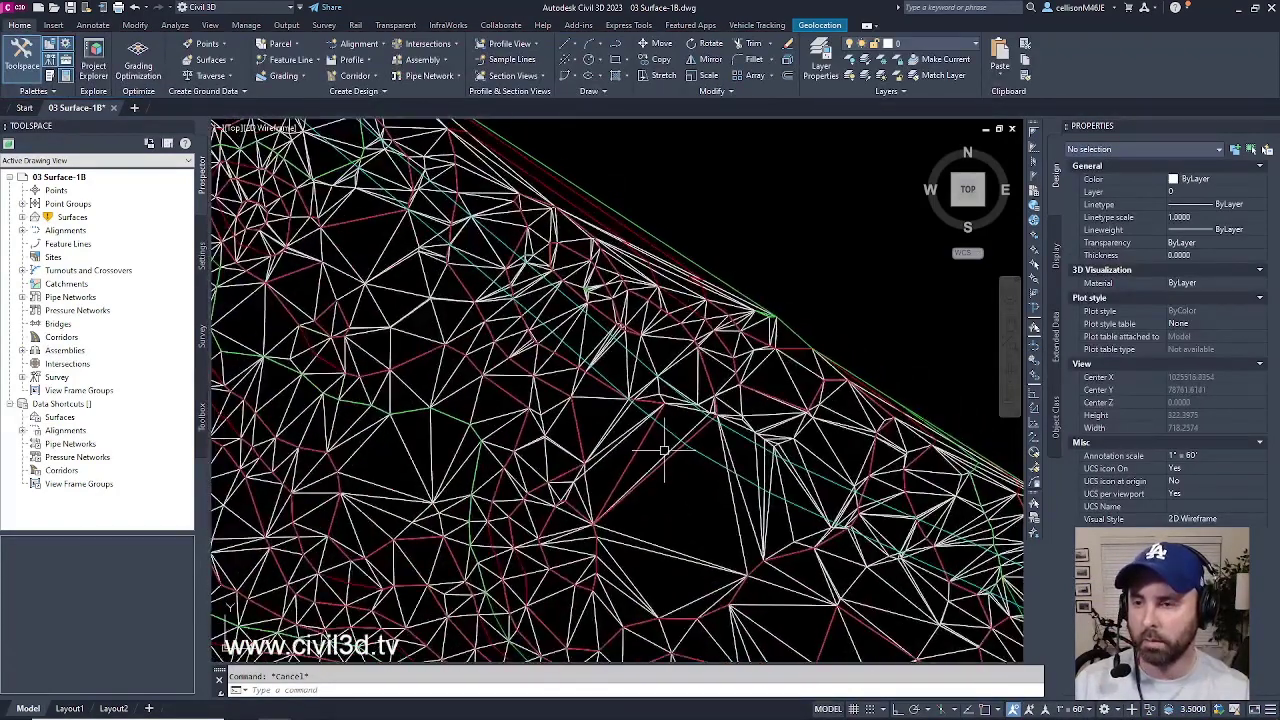
middle_click_drag(612, 377, 576, 413)
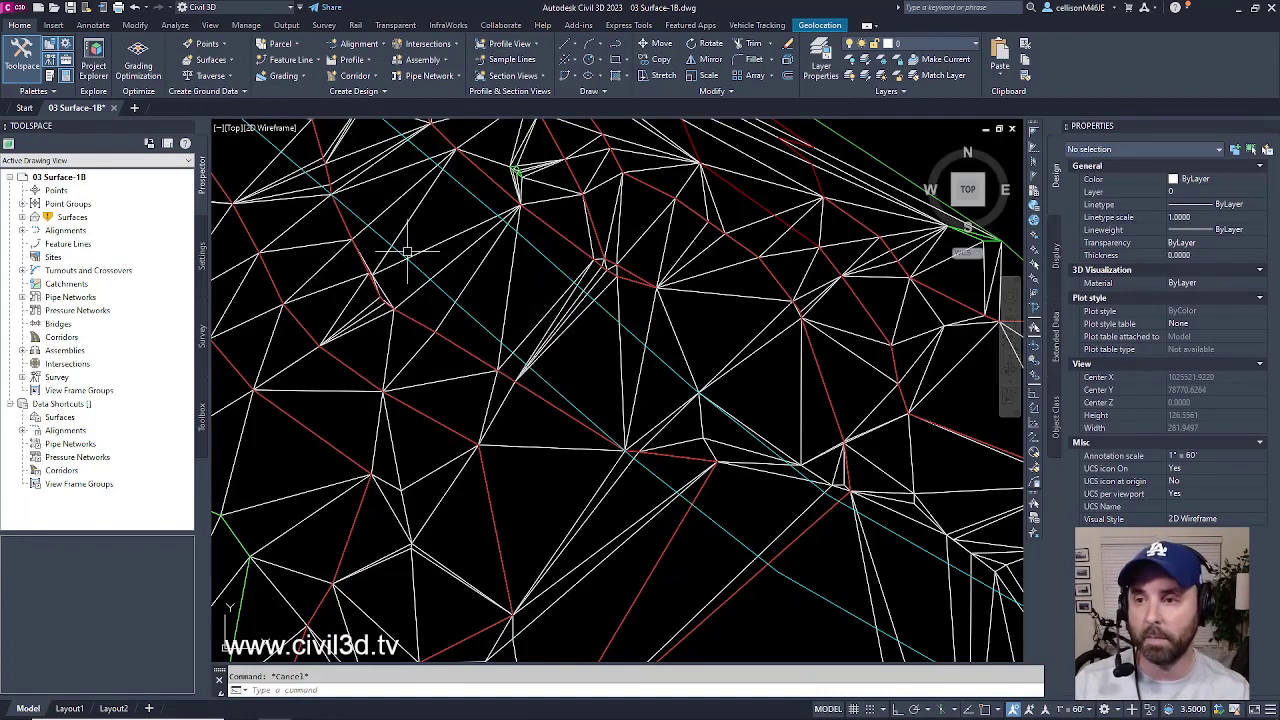
scroll(582, 486, "down", 2)
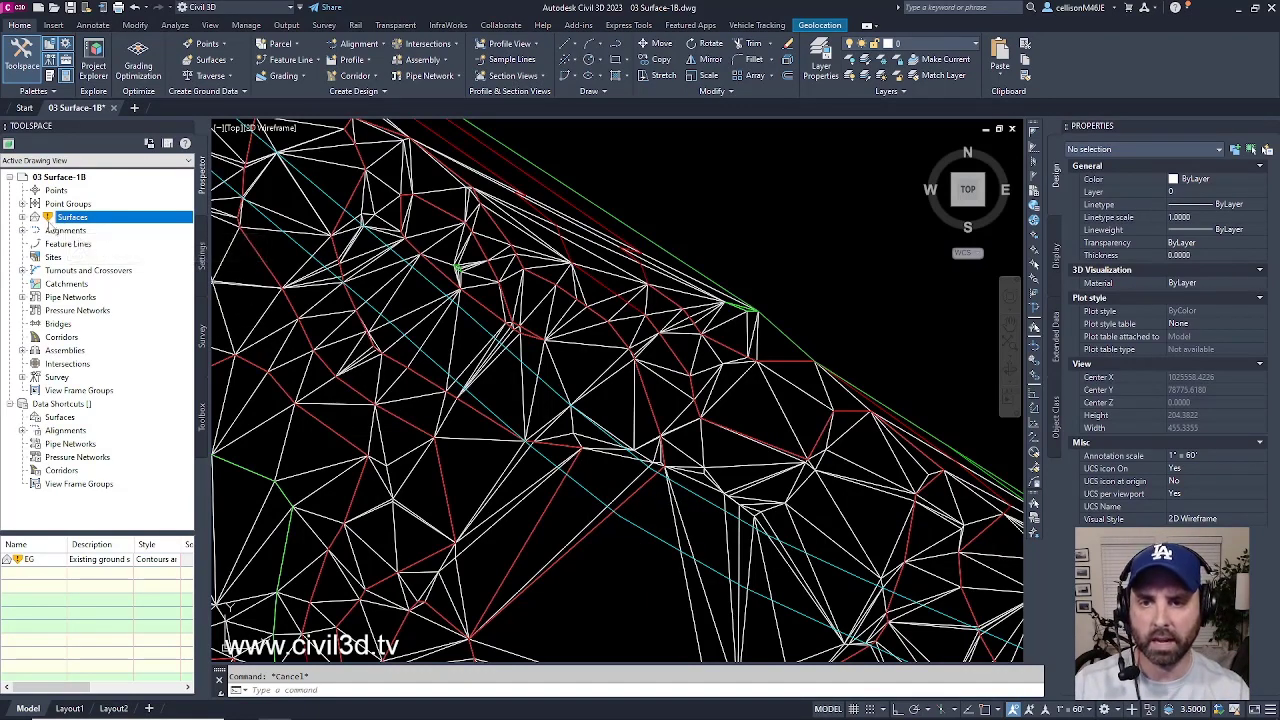
Show EG's Definition > Point Files in Prospector, widening the panel to read the EG-Surface-PENZD path.
mouse_move(47, 226)
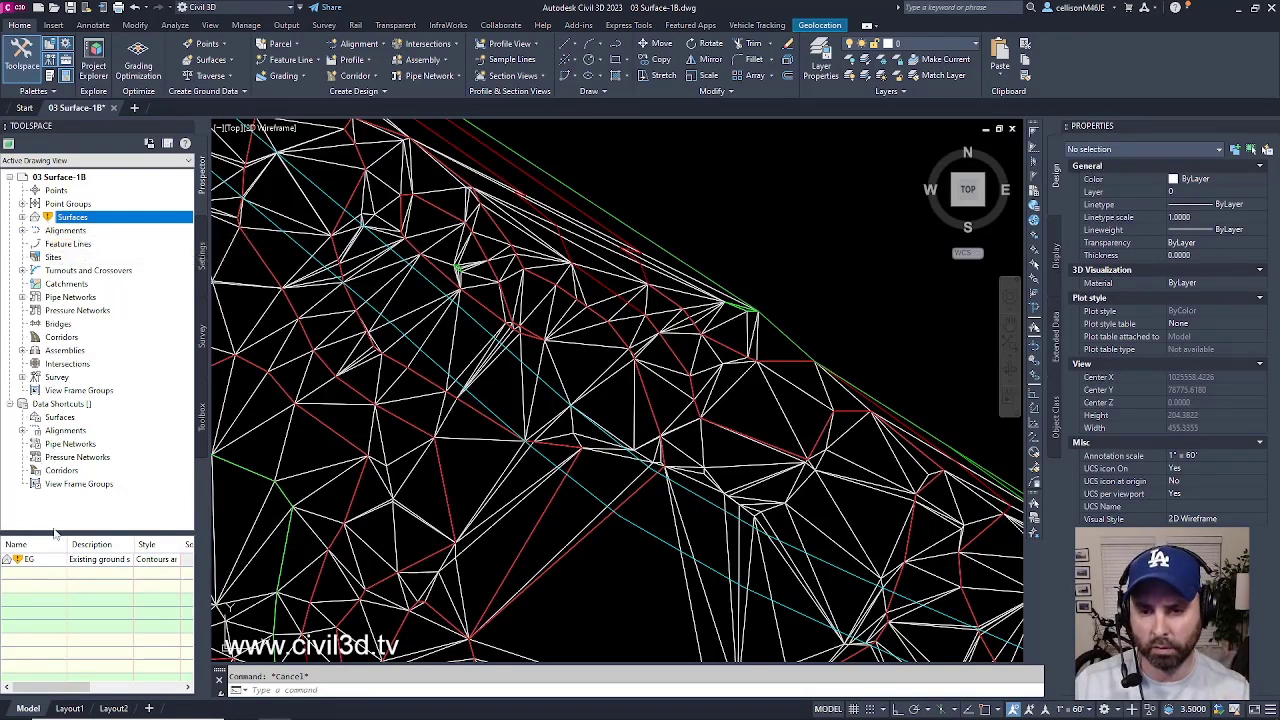
left_click(22, 217)
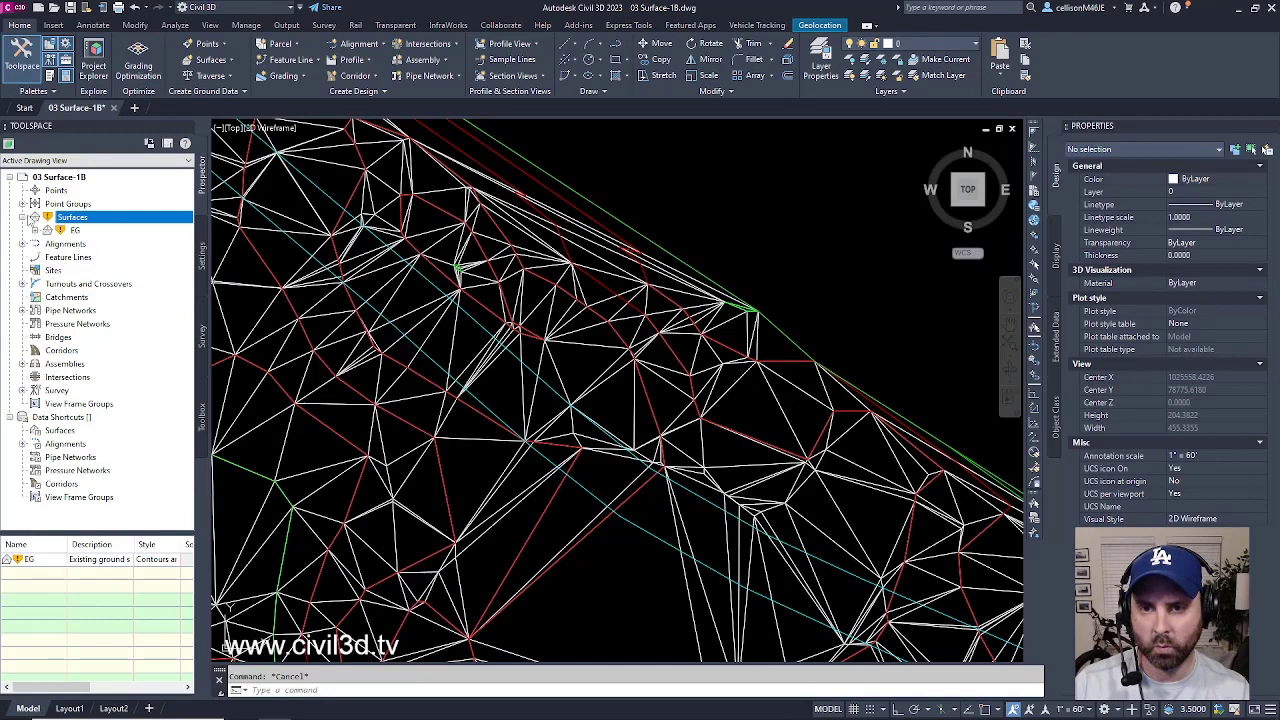
left_click(35, 231)
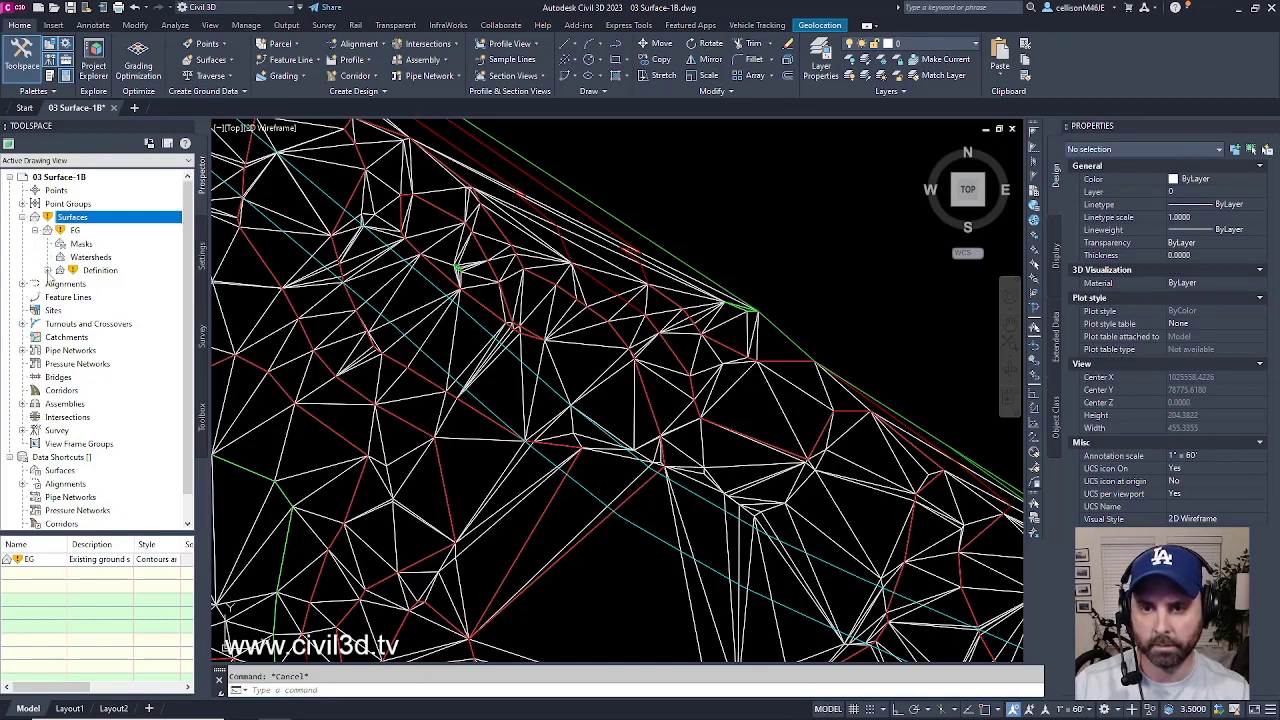
left_click(47, 270)
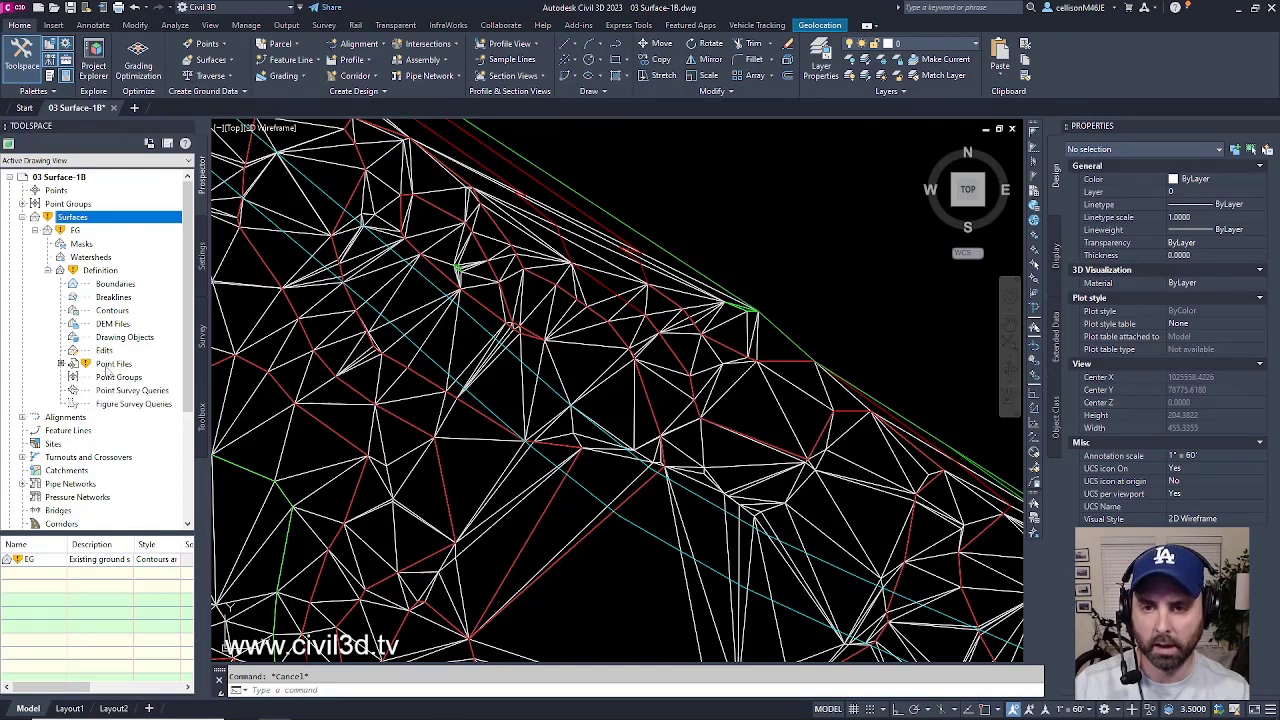
left_click(110, 364)
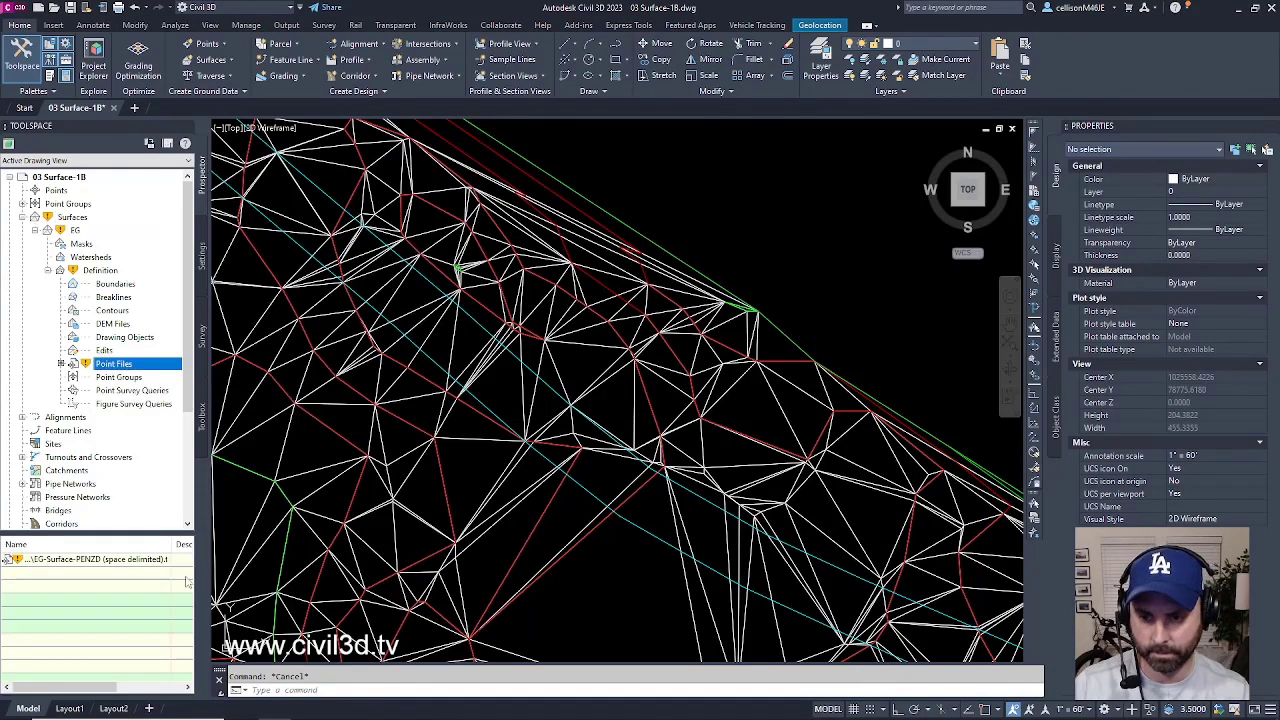
left_click(93, 560)
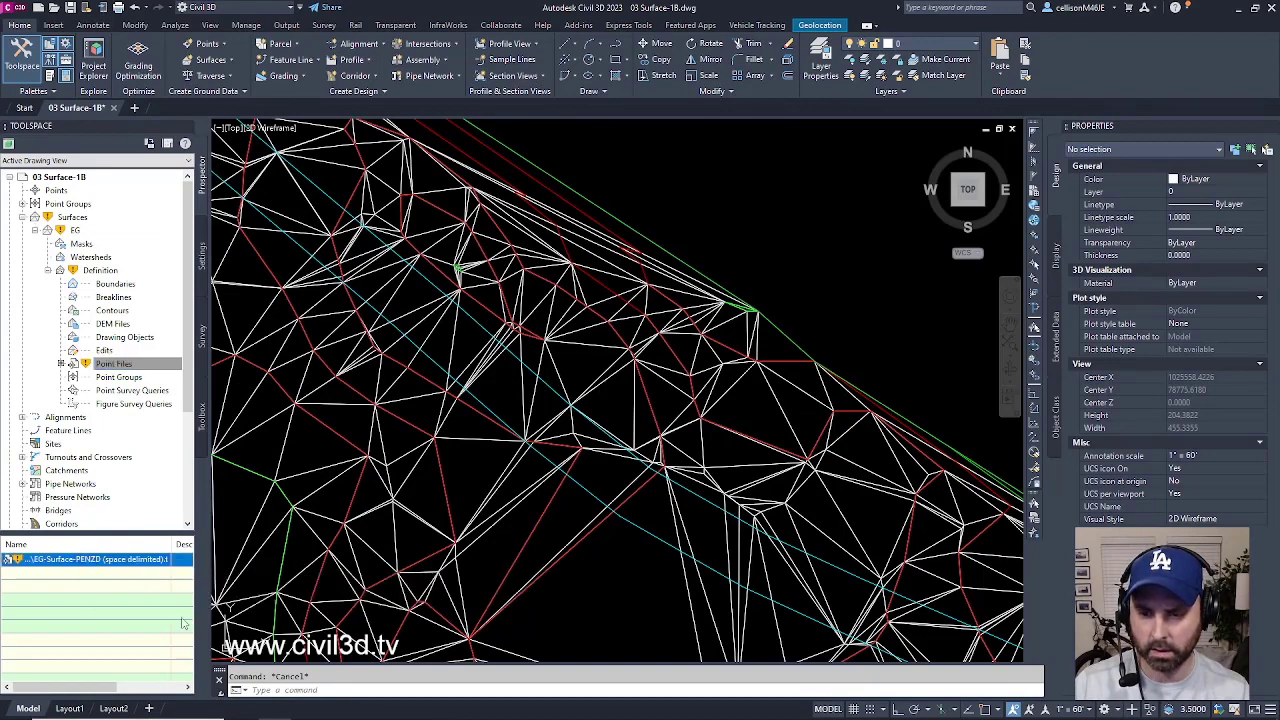
left_click_drag(210, 612, 383, 614)
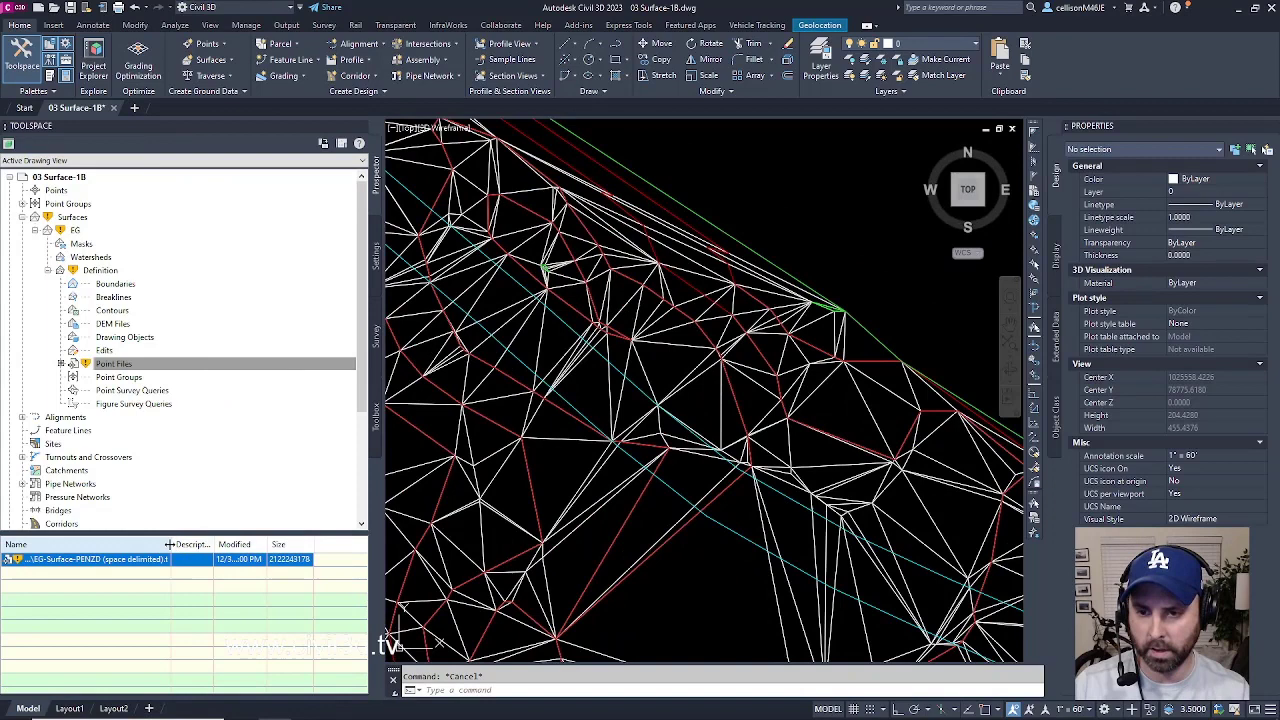
left_click_drag(173, 544, 281, 541)
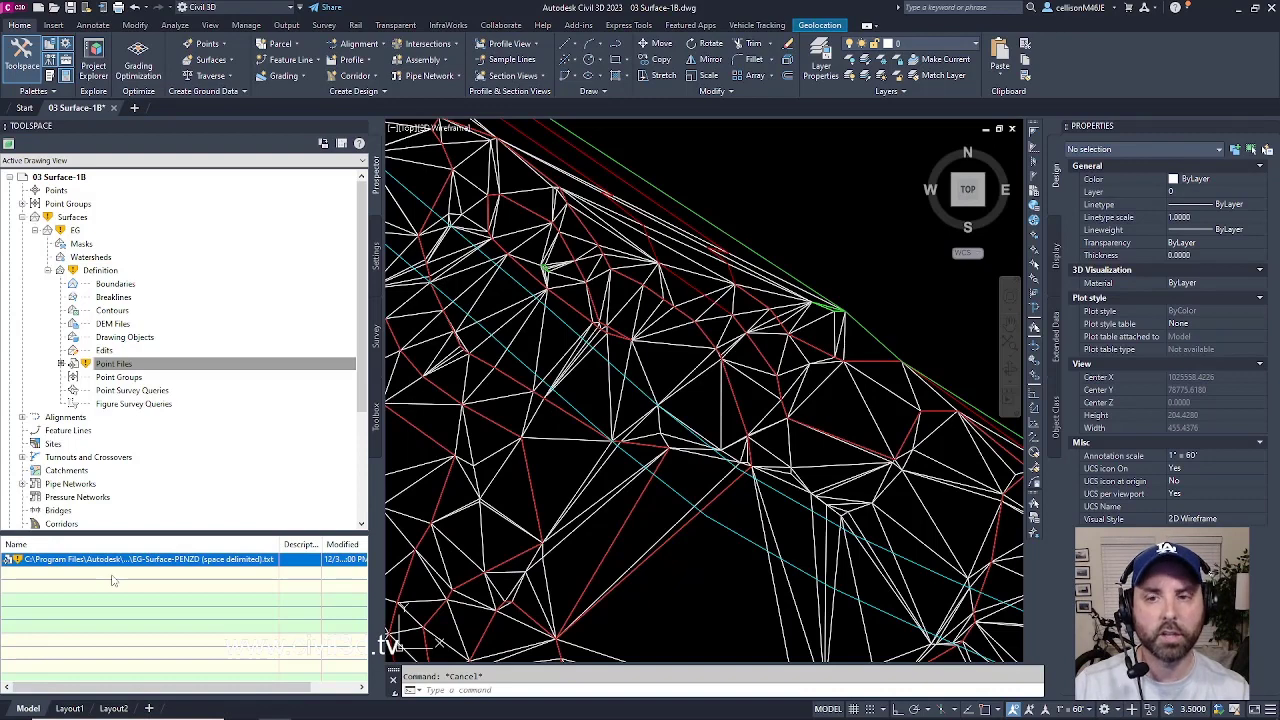
Open Surface Properties for the EG surface.
left_click(76, 232)
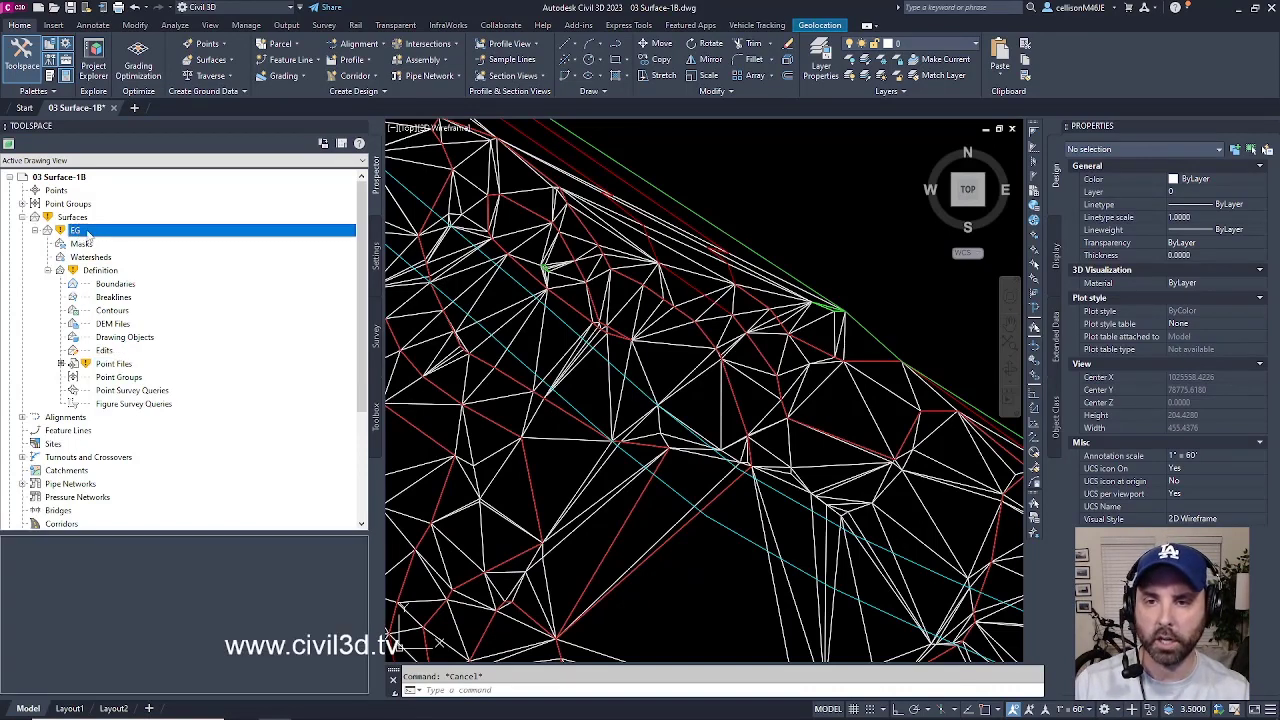
right_click(89, 232)
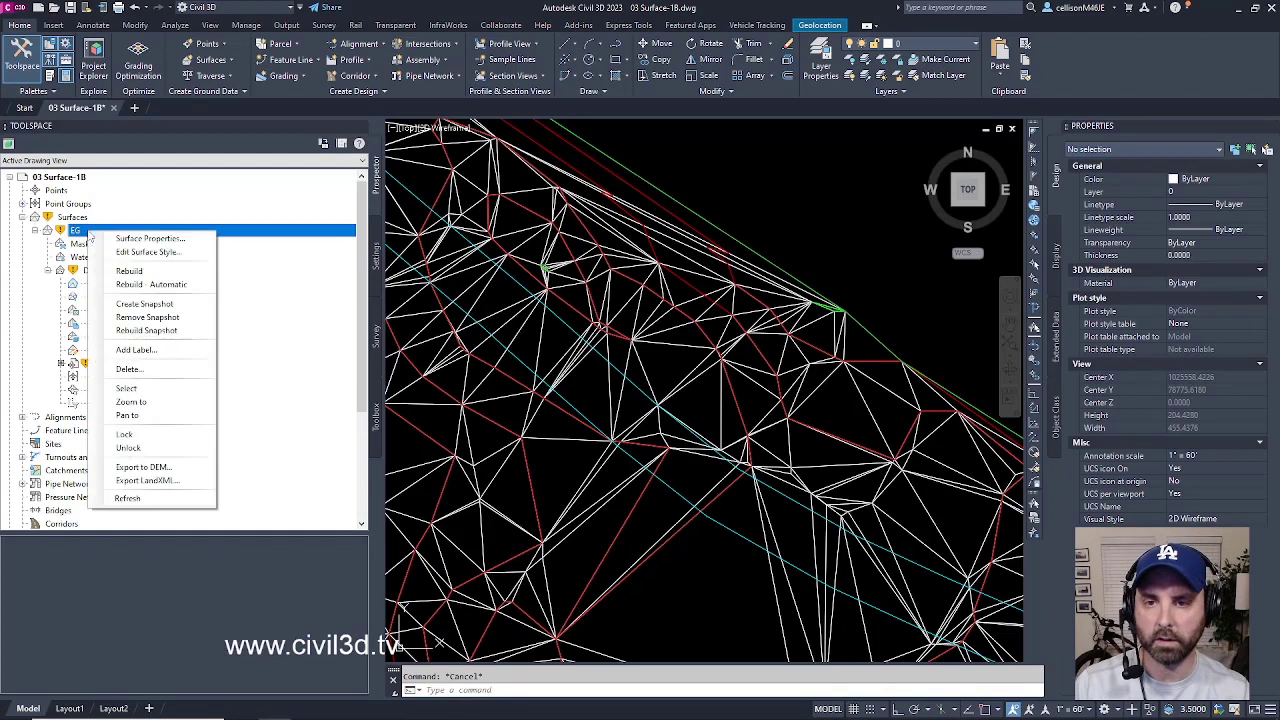
left_click(160, 240)
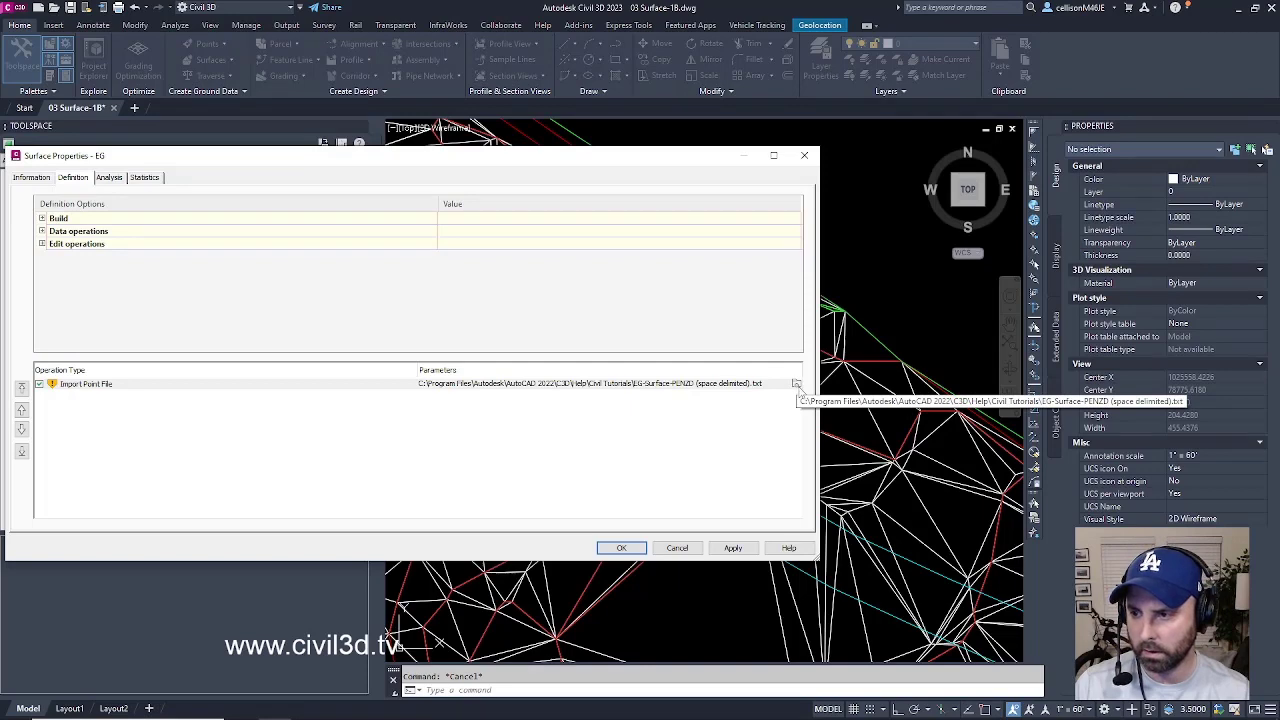
Repath the imported point file to EG-Surface-PENZD, apply, rebuild the surface and close.
left_click(796, 384)
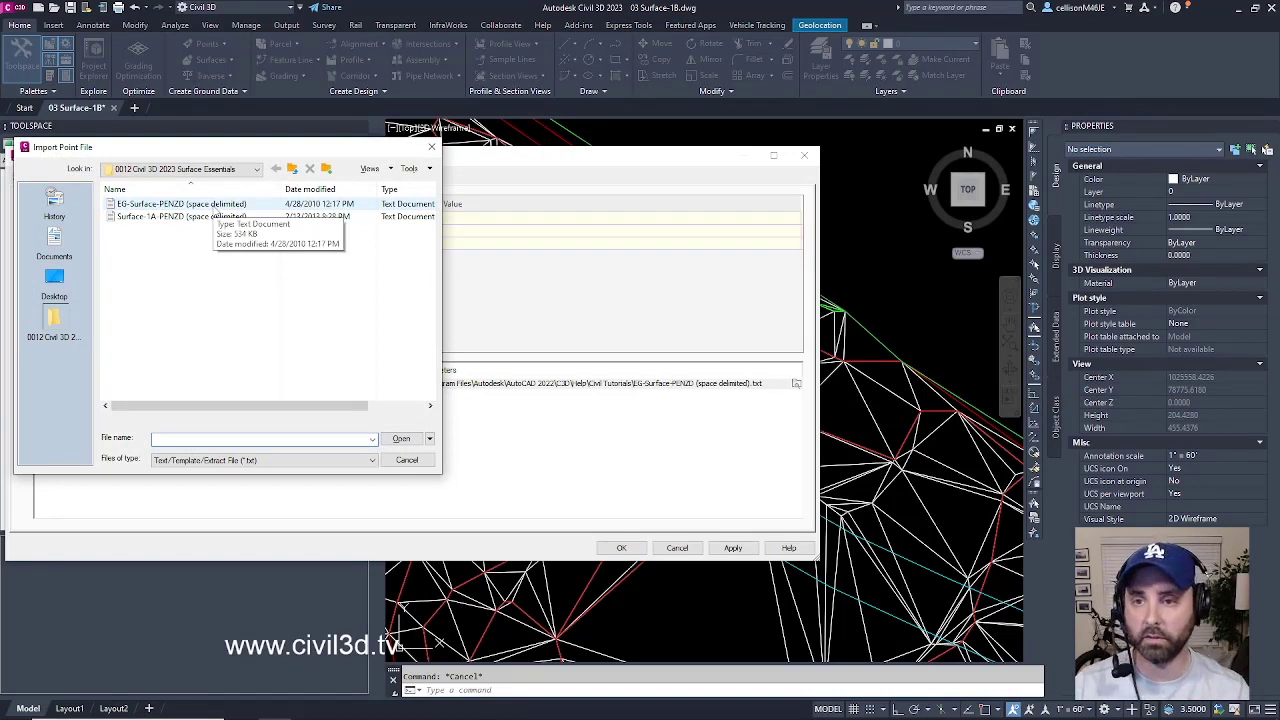
left_click(193, 204)
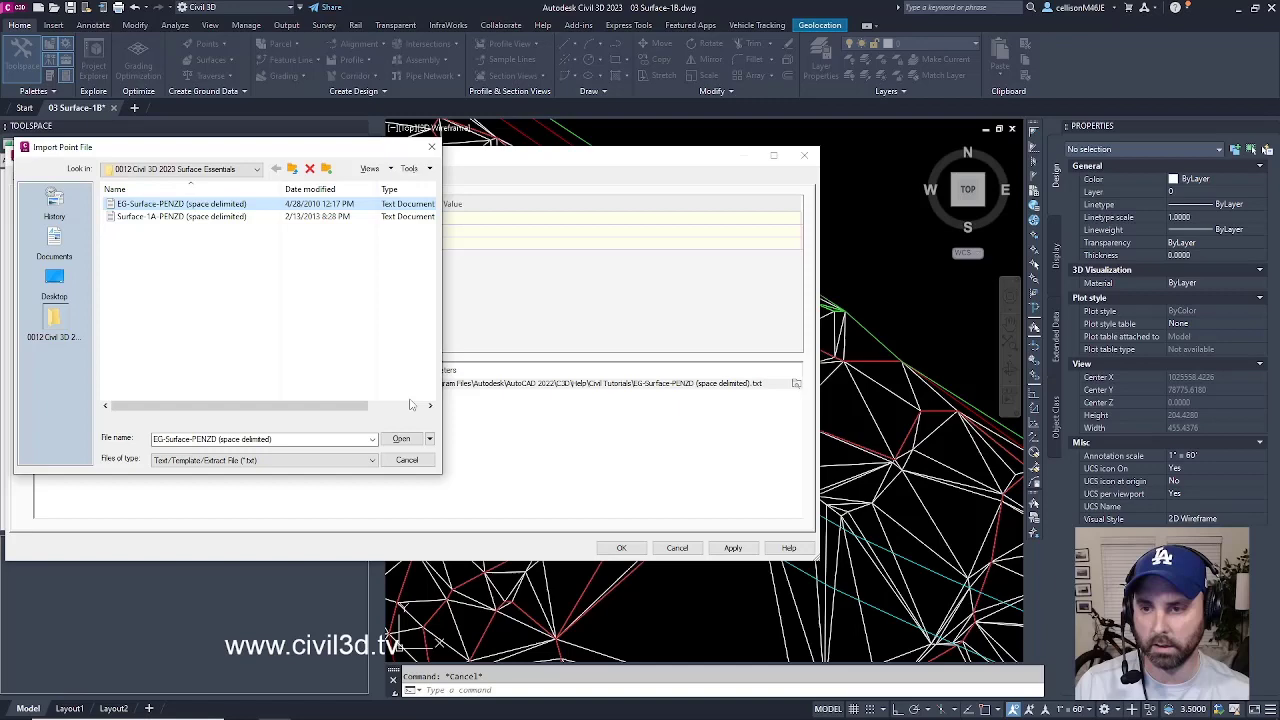
left_click(403, 439)
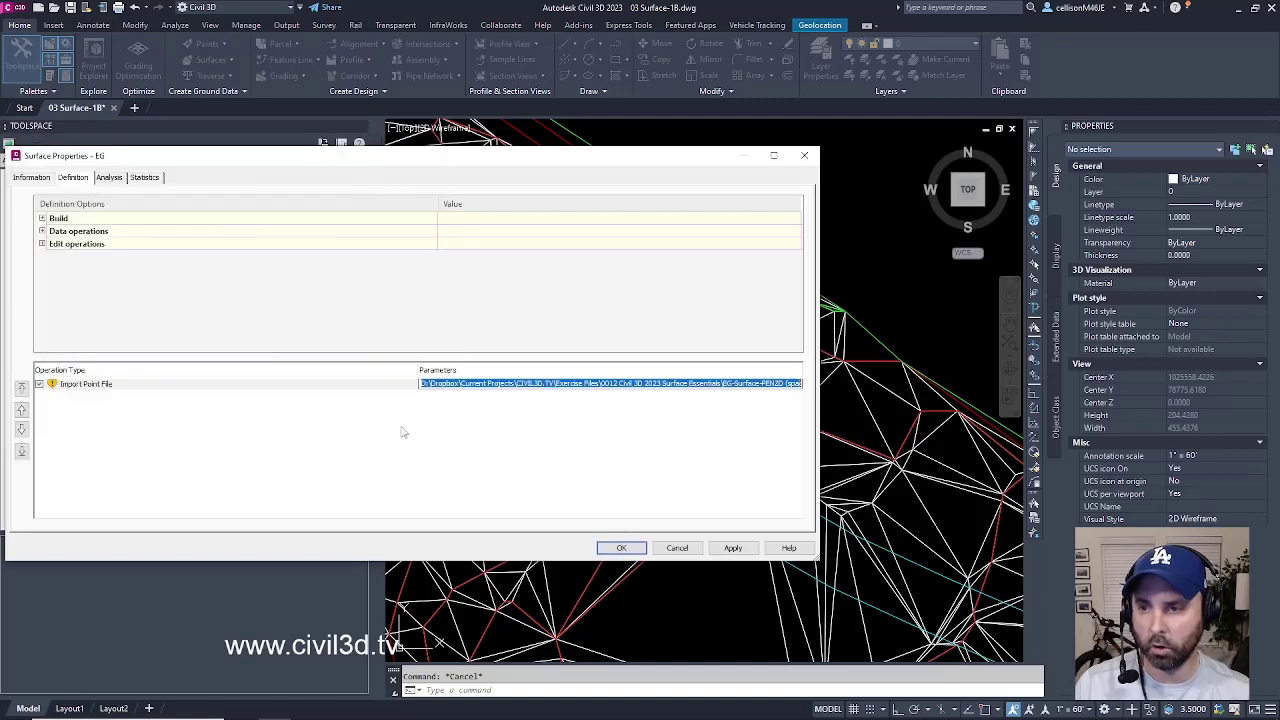
left_click(733, 548)
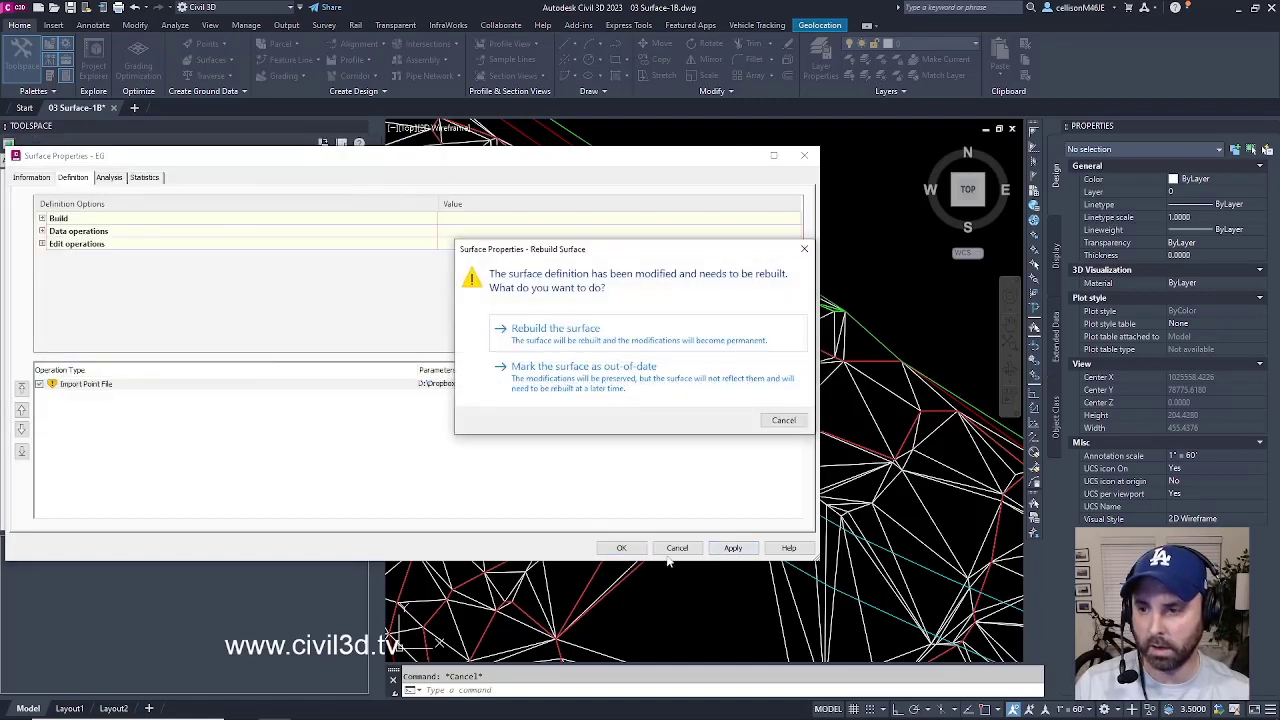
left_click(601, 336)
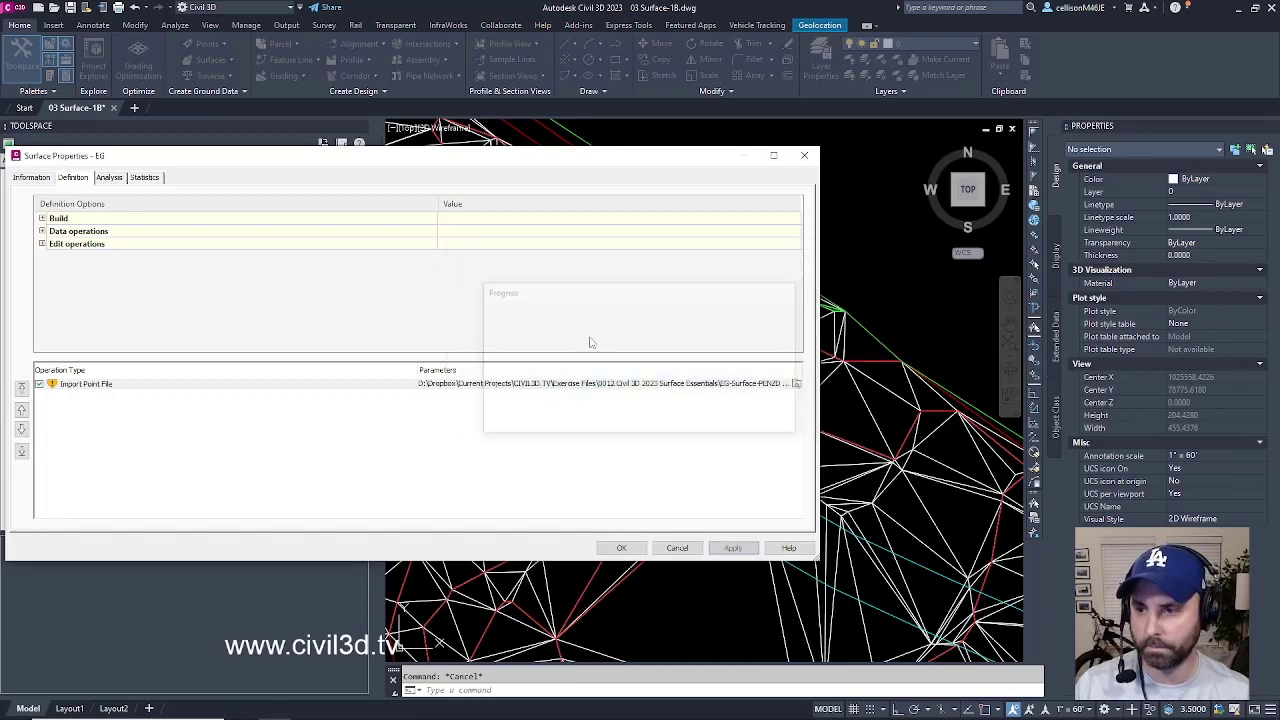
left_click(628, 551)
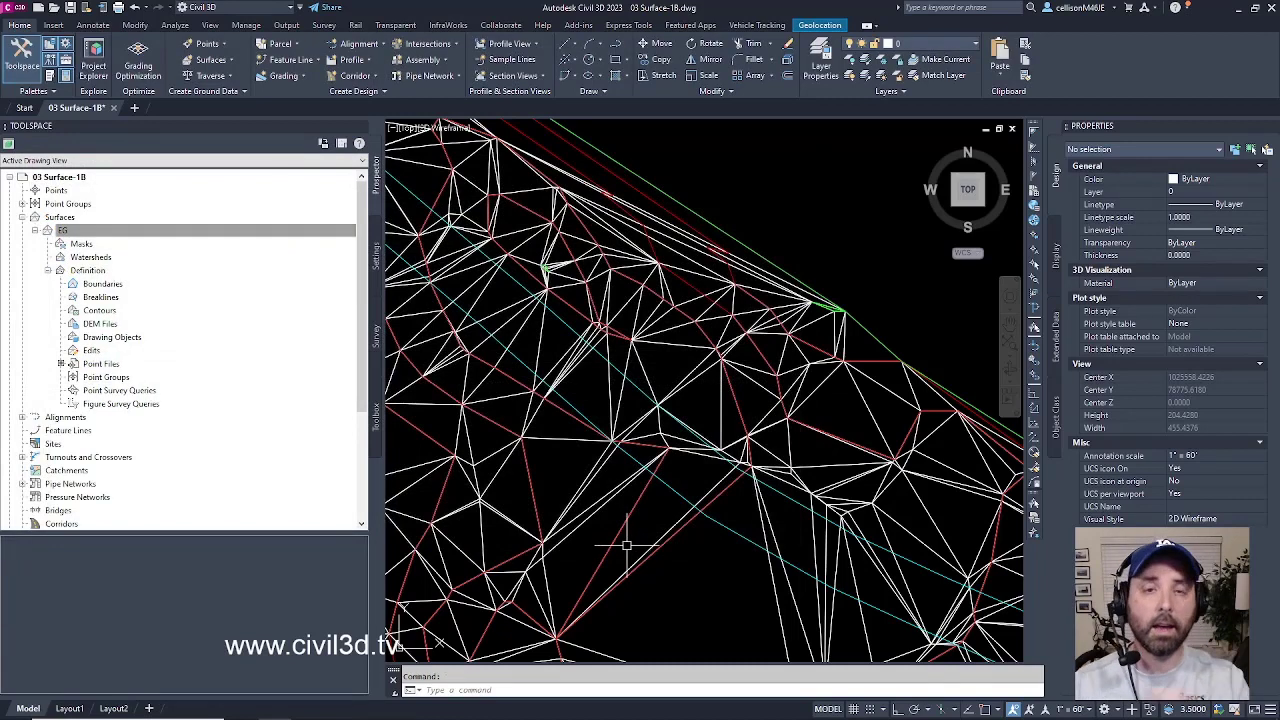
left_click(62, 230)
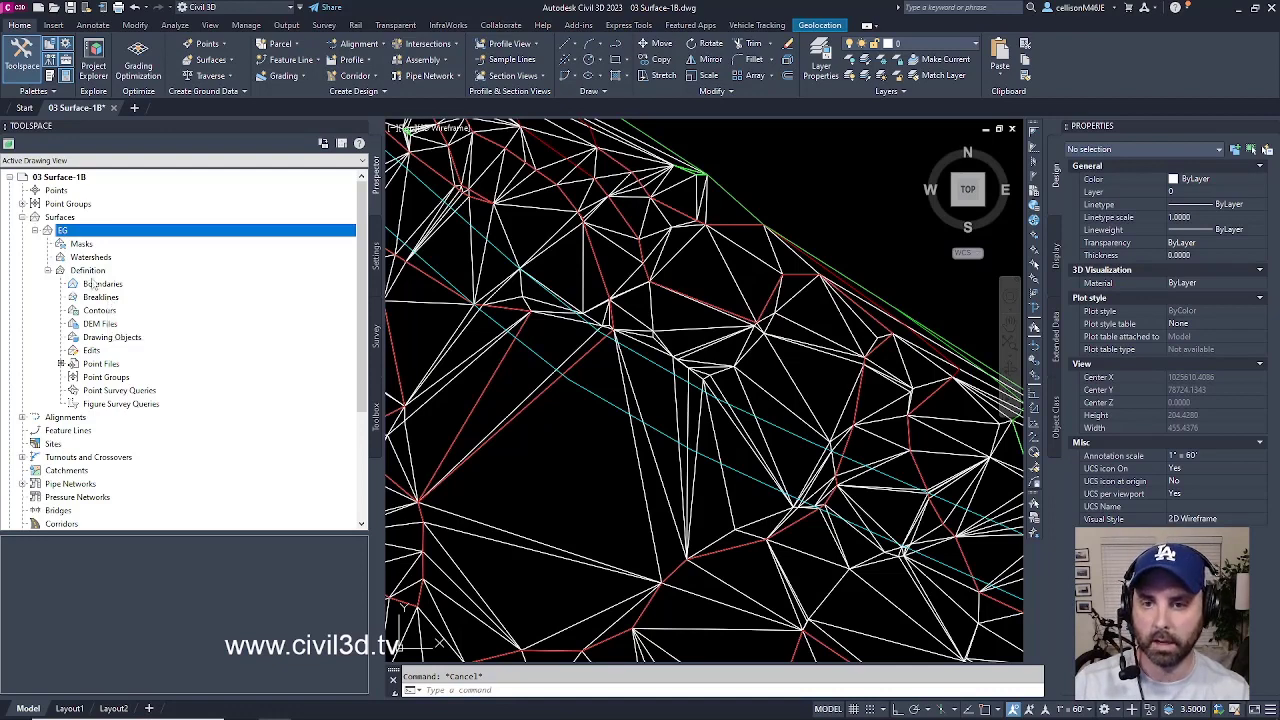
left_click(101, 298)
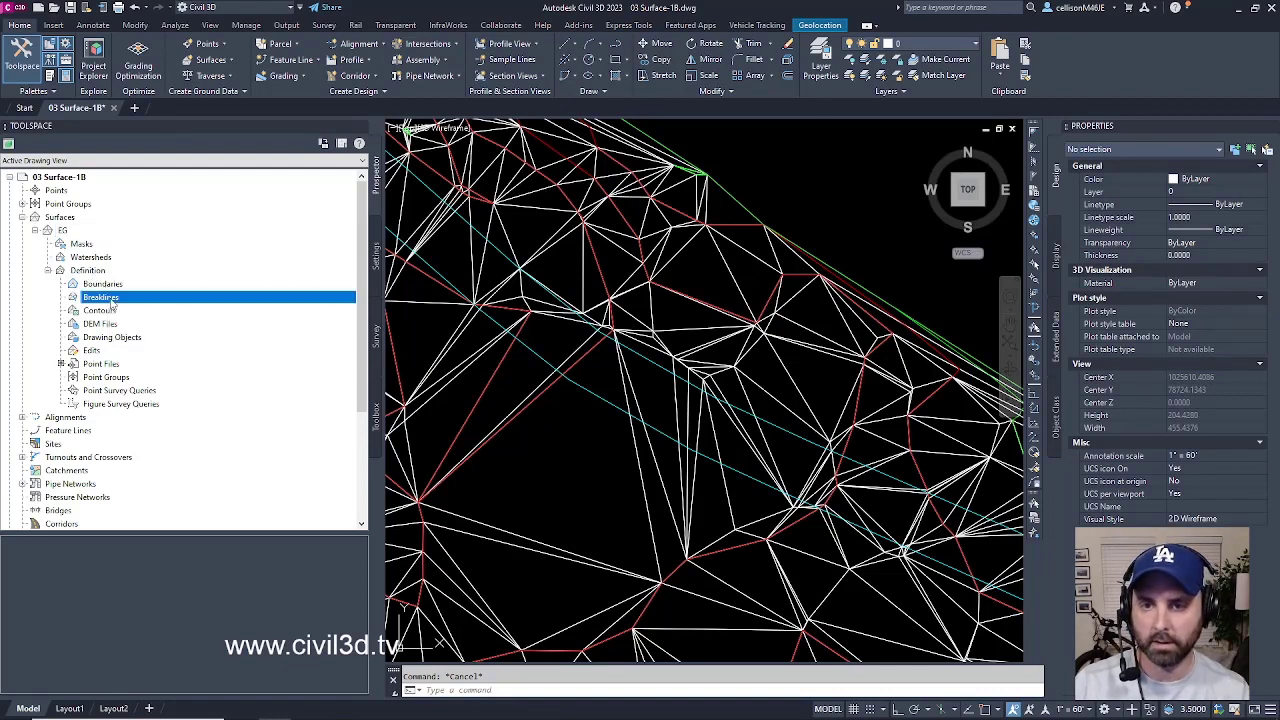
Add a Standard breakline to EG with the description EOP.
right_click(118, 300)
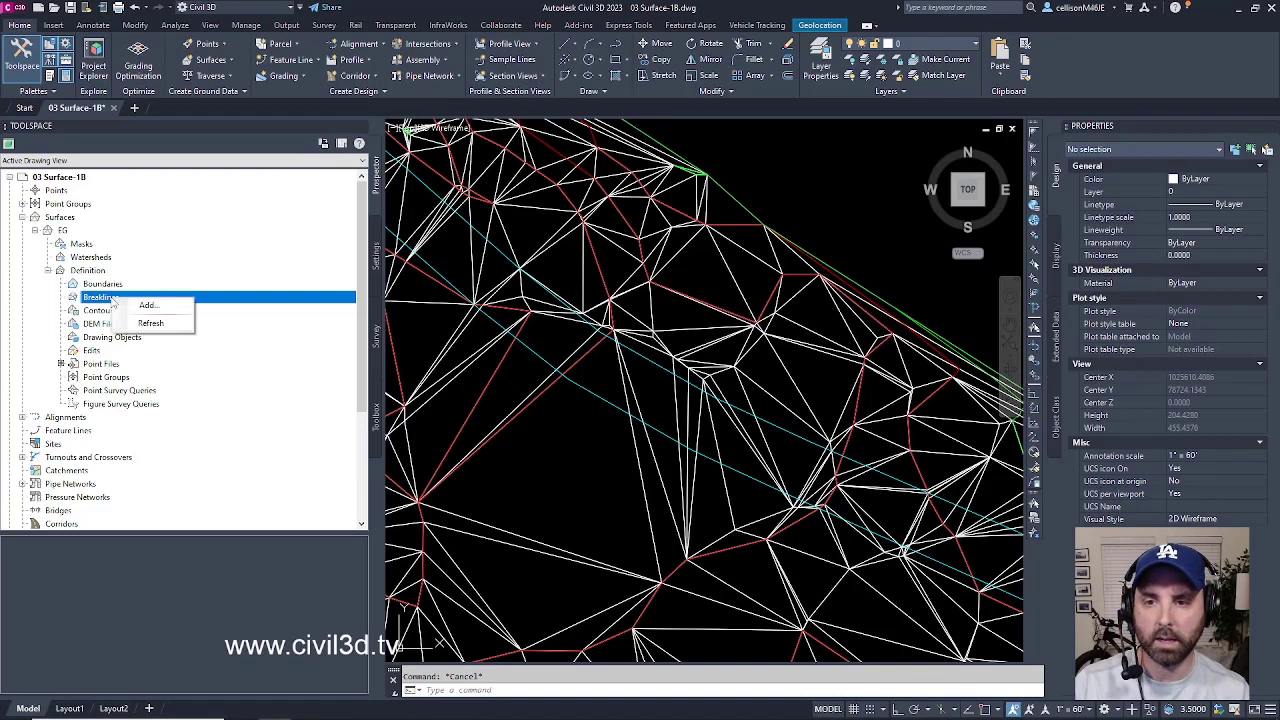
left_click(148, 306)
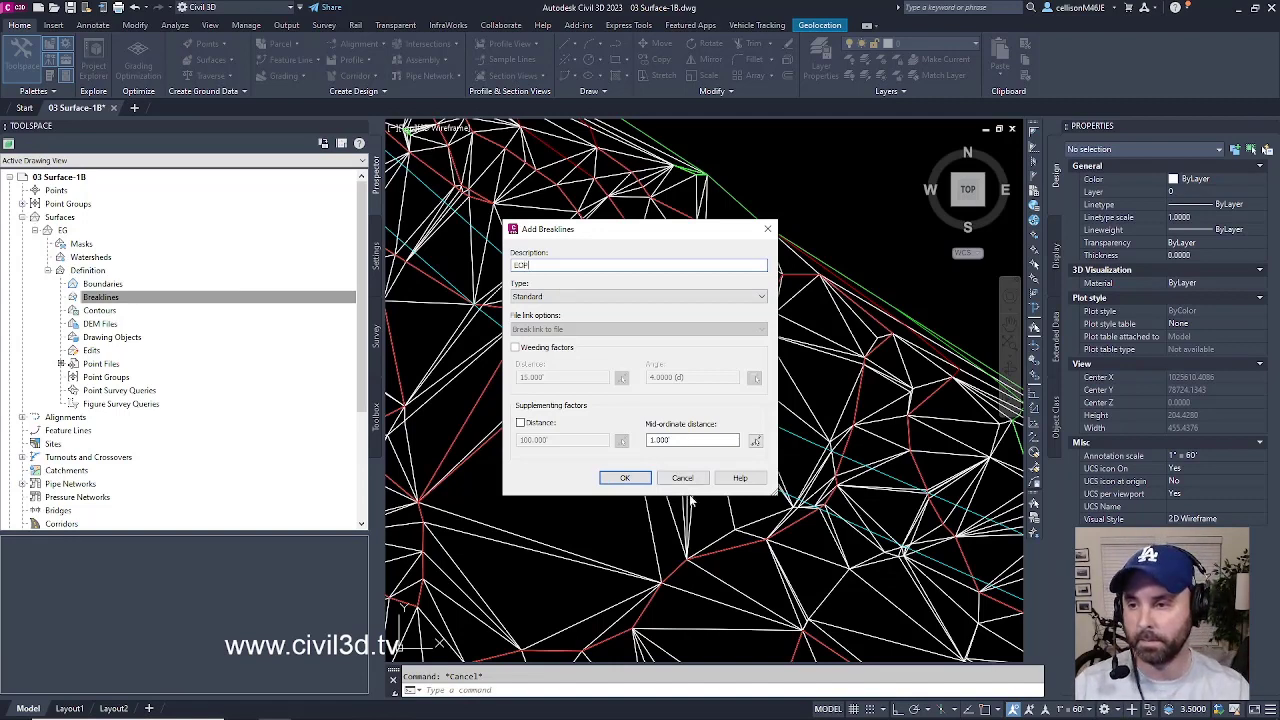
left_click(624, 478)
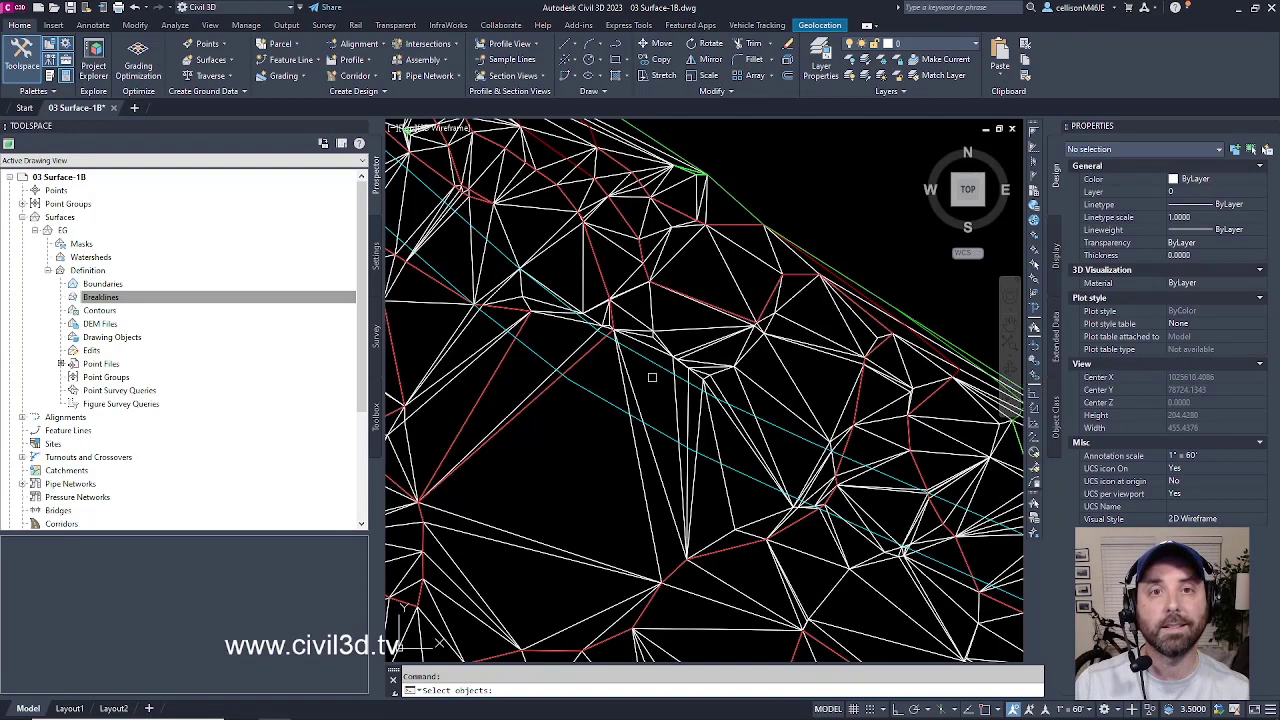
Pick both cyan edge-of-pavement polylines to add them as the EOP breakline.
left_click(608, 403)
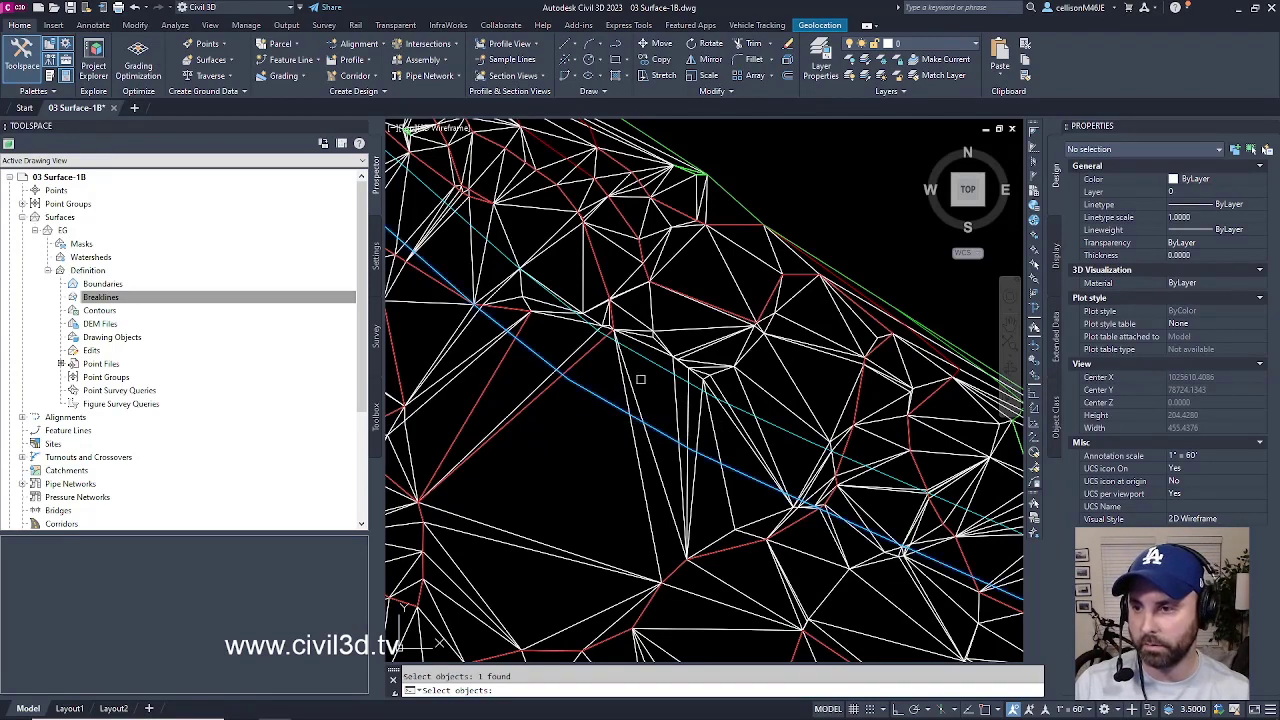
left_click(658, 364)
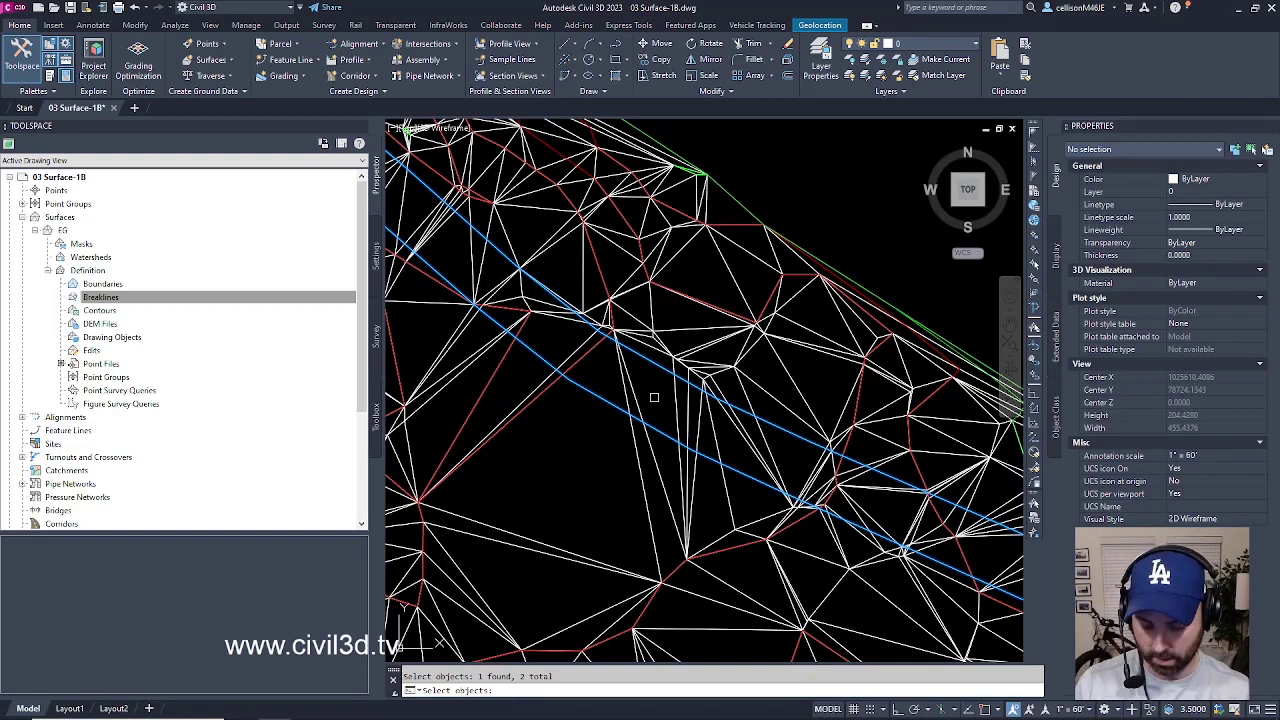
key("Return")
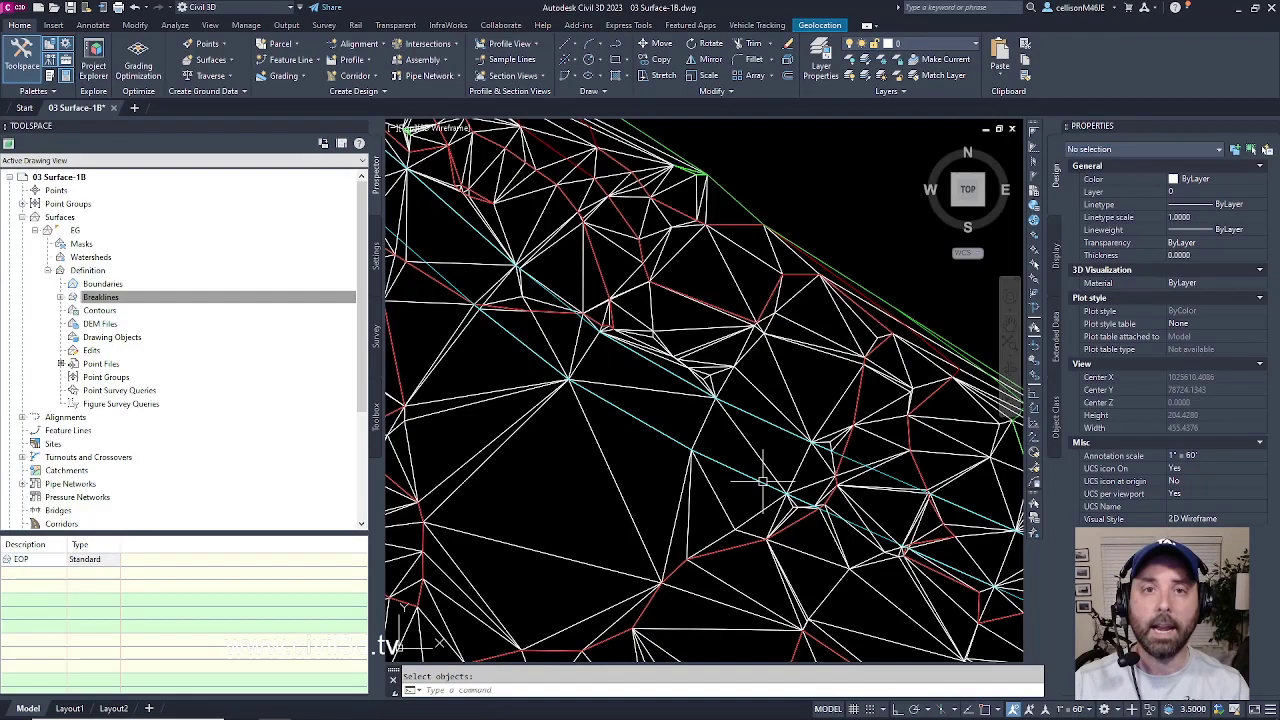
mouse_move(762, 483)
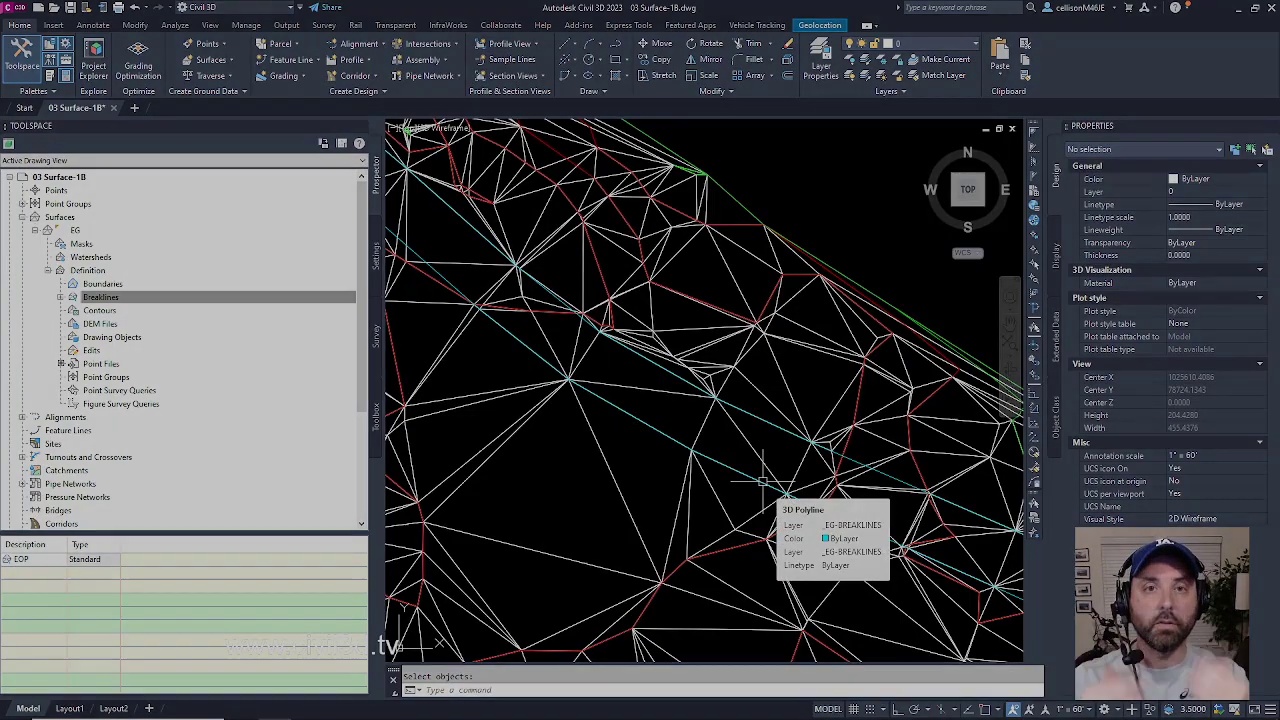